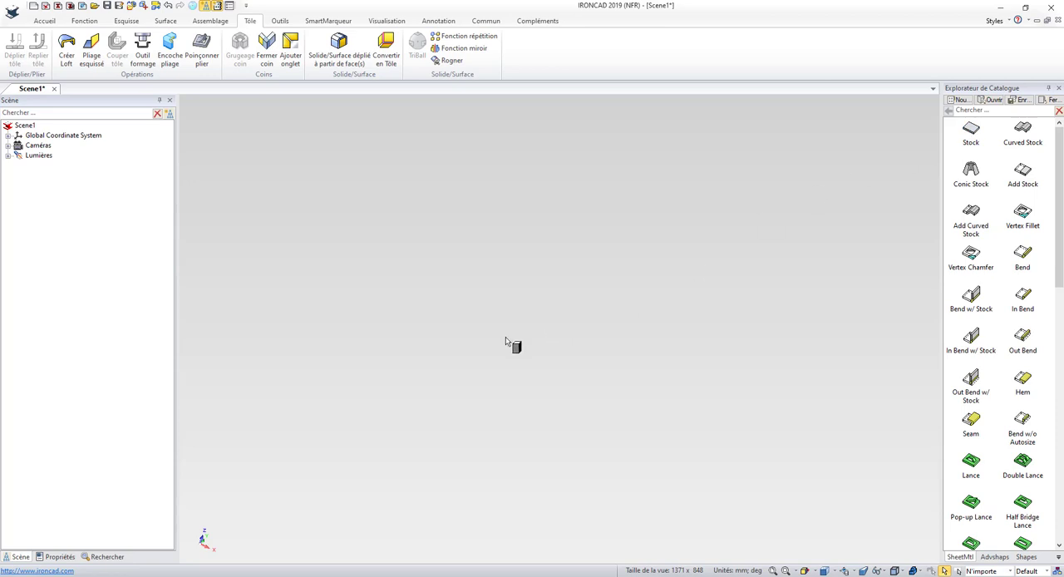
Place a flat Stock sheet in the empty scene
{"action": "left_click", "coordinate": [557, 467]}
{"action": "scroll", "coordinate": [551, 470], "scroll_direction": "up", "scroll_amount": 2}
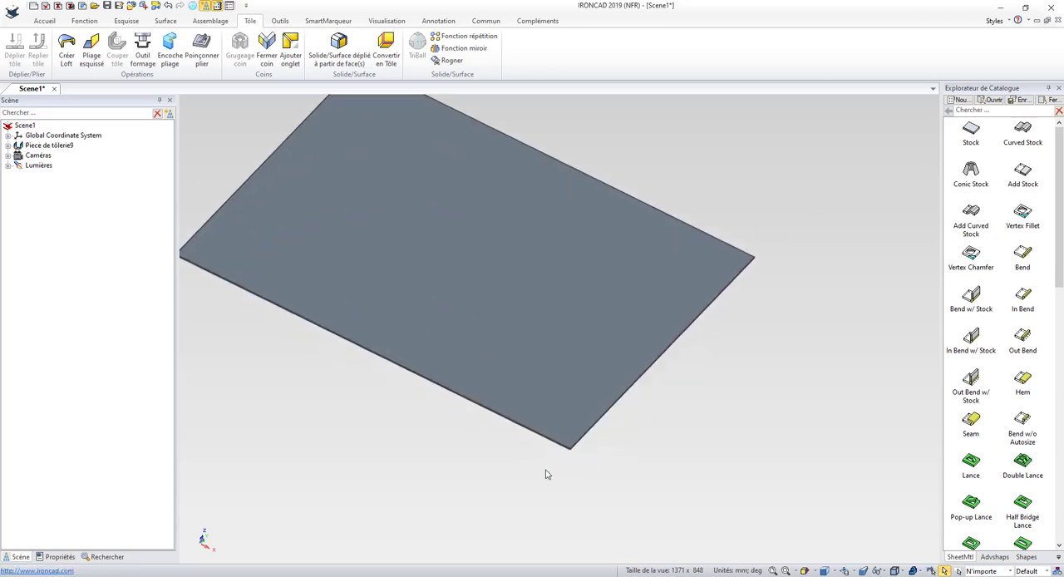
{"action": "scroll", "coordinate": [551, 436], "scroll_direction": "up", "scroll_amount": 1}
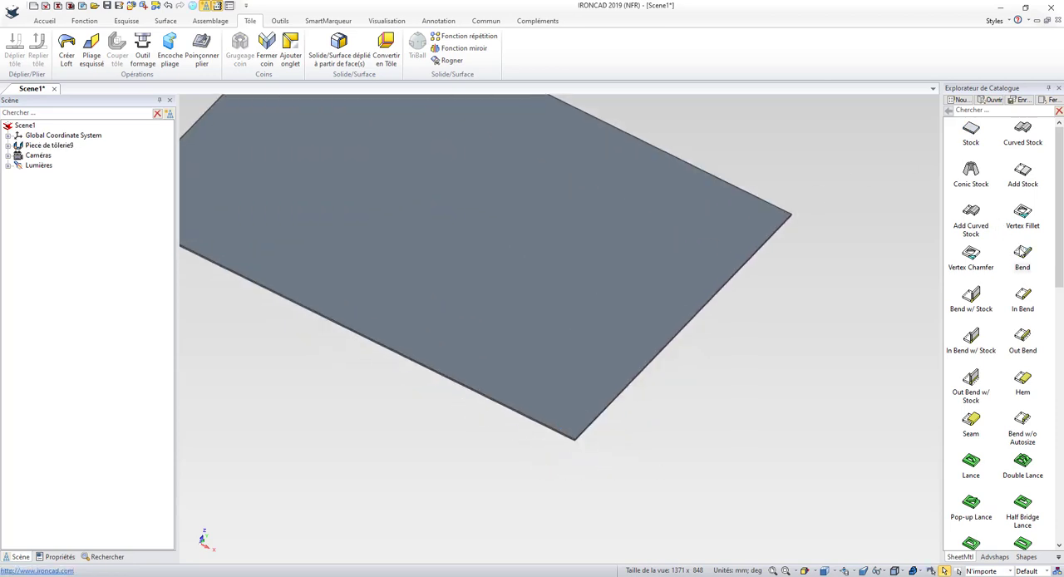
Add a Bend flange along each of the two sheet edges that meet at the front corner
{"action": "left_click_drag", "start_coordinate": [713, 339], "coordinate": [683, 344]}
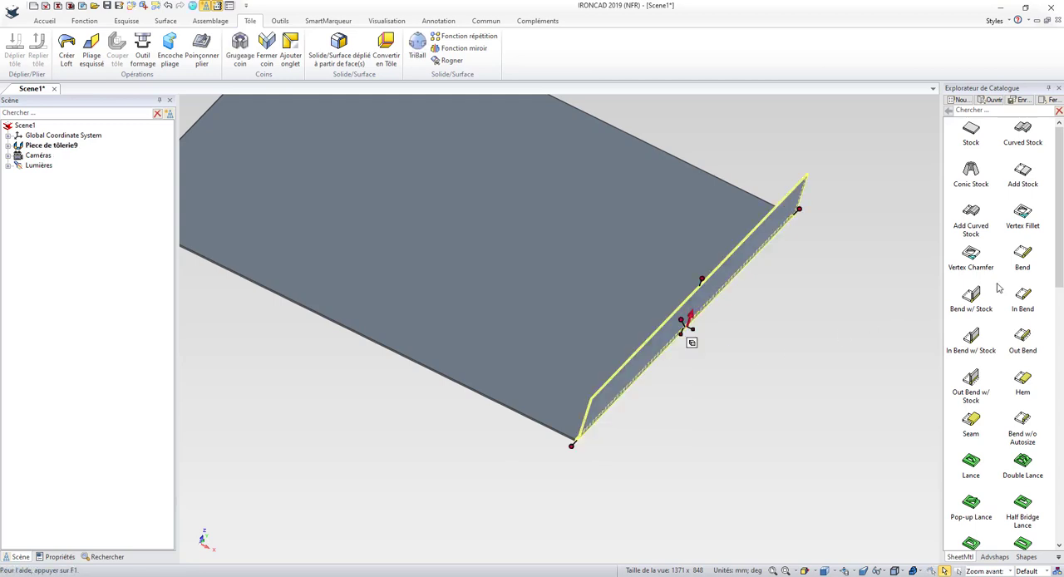
{"action": "left_click_drag", "start_coordinate": [1024, 256], "coordinate": [523, 414]}
{"action": "left_click", "coordinate": [624, 456]}
{"action": "scroll", "coordinate": [610, 449], "scroll_direction": "up", "scroll_amount": 2}
{"action": "middle_click_drag", "start_coordinate": [588, 444], "coordinate": [535, 421]}
{"action": "scroll", "coordinate": [457, 322], "scroll_direction": "up", "scroll_amount": 4}
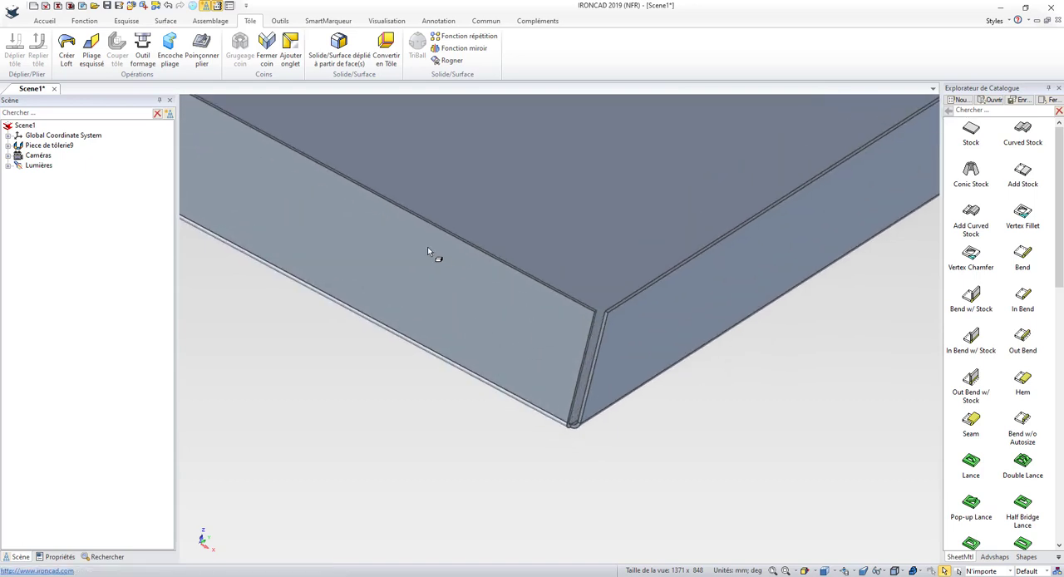
Close the corner between the two flanges using the Abouter option with a 0,100 mm gap, extending the left flange
{"action": "middle_click_drag", "start_coordinate": [341, 220], "coordinate": [478, 276]}
{"action": "scroll", "coordinate": [477, 272], "scroll_direction": "up", "scroll_amount": 1}
{"action": "scroll", "coordinate": [625, 359], "scroll_direction": "up", "scroll_amount": 4}
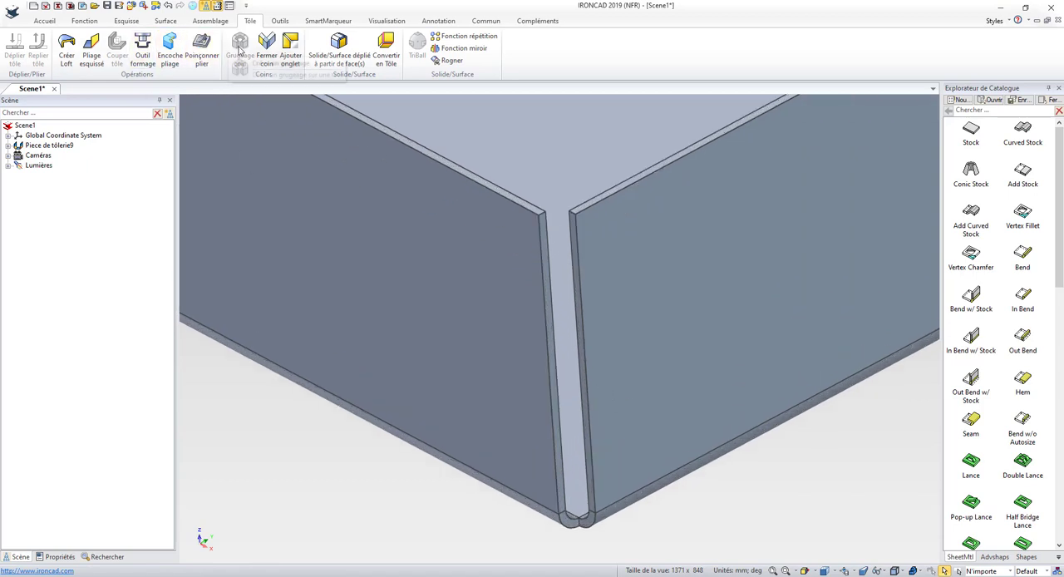
{"action": "left_click", "coordinate": [269, 52]}
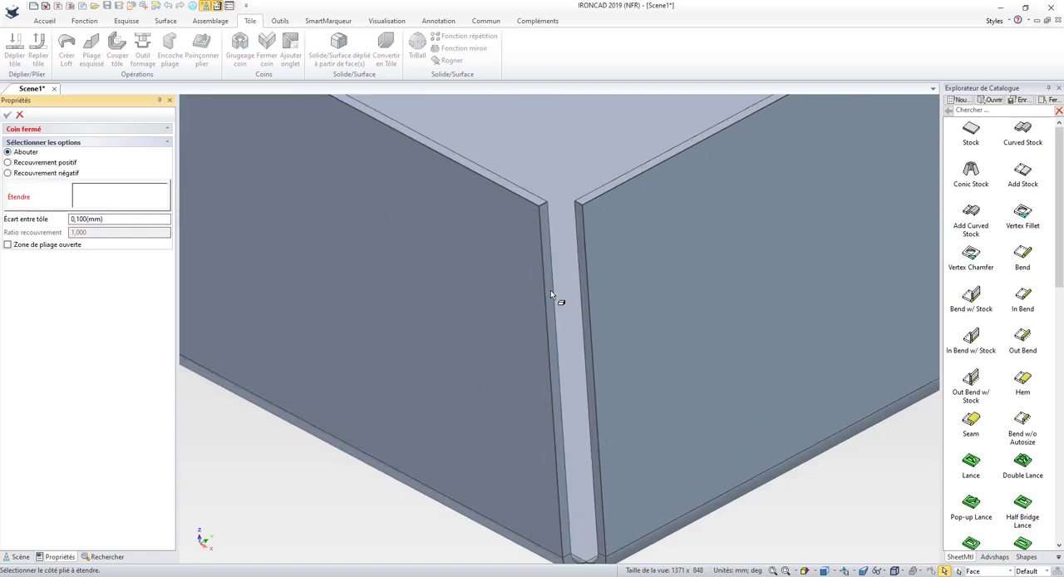
{"action": "left_click", "coordinate": [548, 291]}
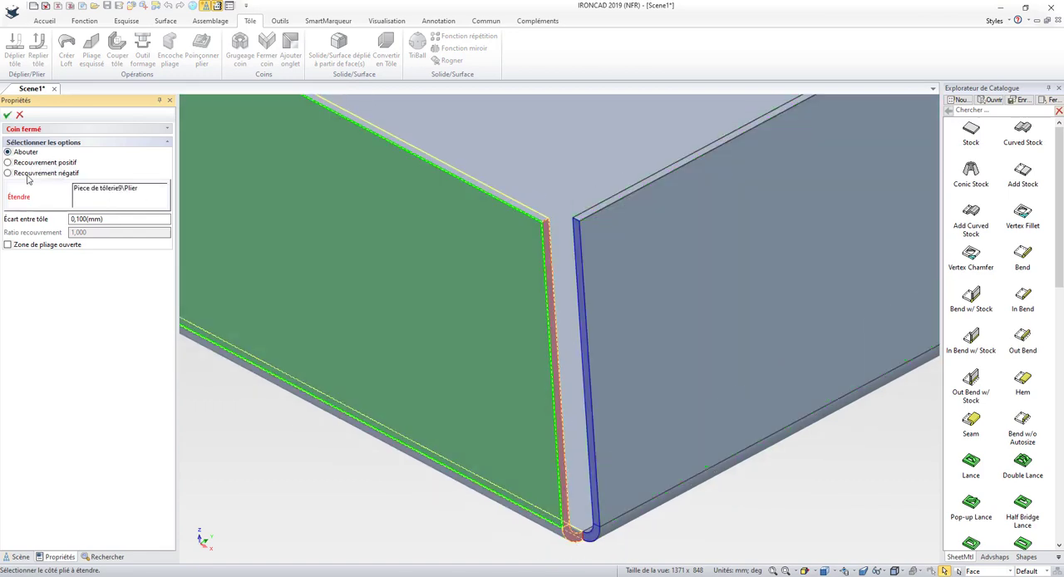
{"action": "left_click", "coordinate": [7, 116]}
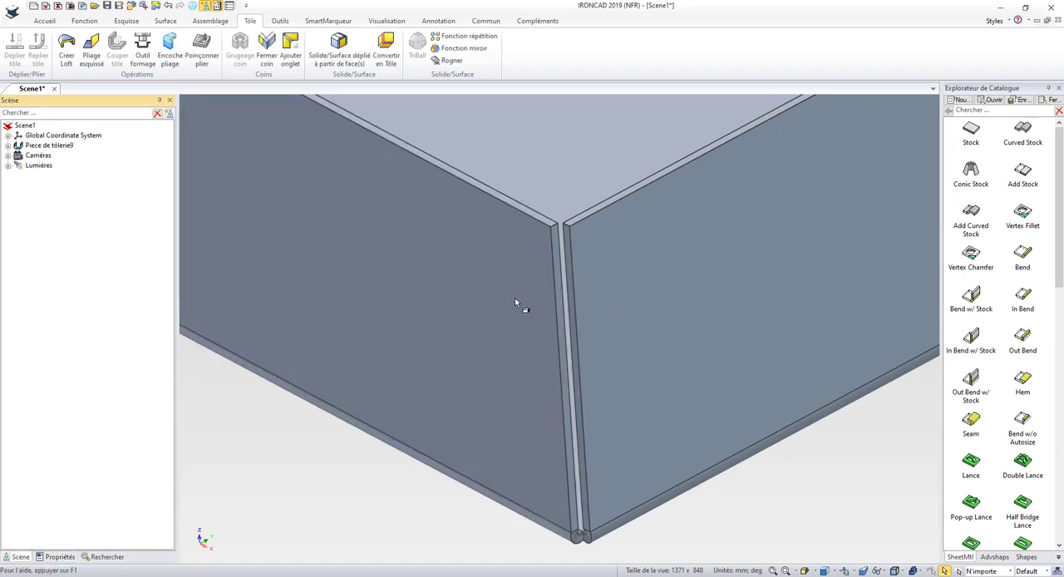
Edit the closed corner feature and change its option to Recouvrement positif
{"action": "left_click", "coordinate": [8, 146]}
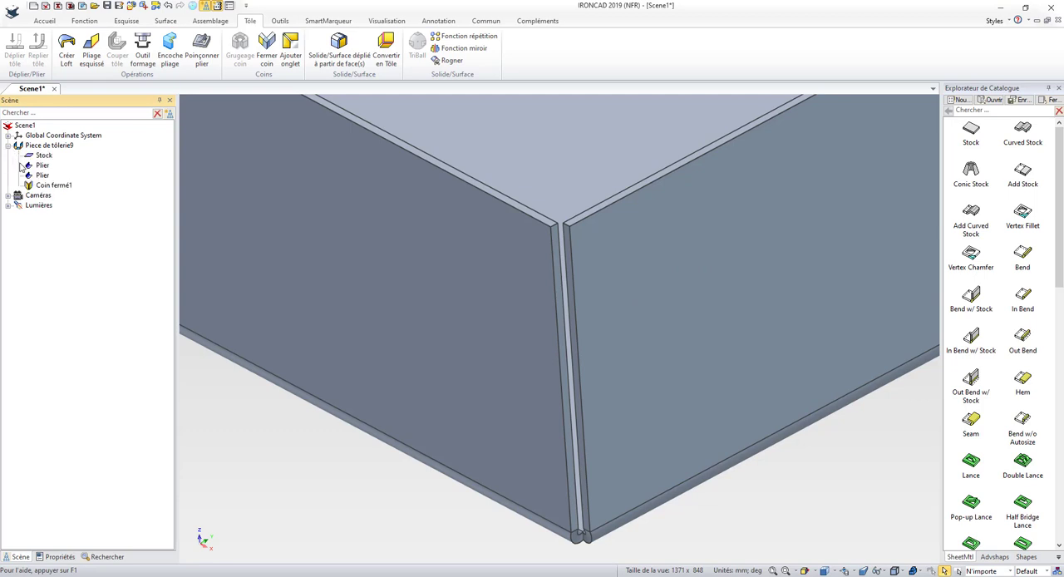
{"action": "right_click", "coordinate": [50, 188]}
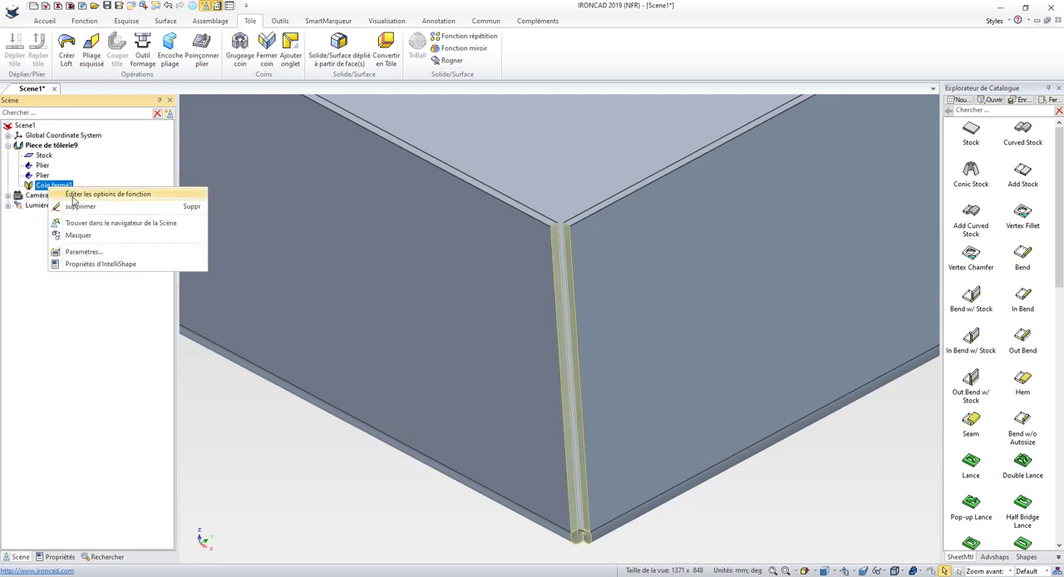
{"action": "left_click", "coordinate": [76, 194]}
{"action": "left_click", "coordinate": [47, 164]}
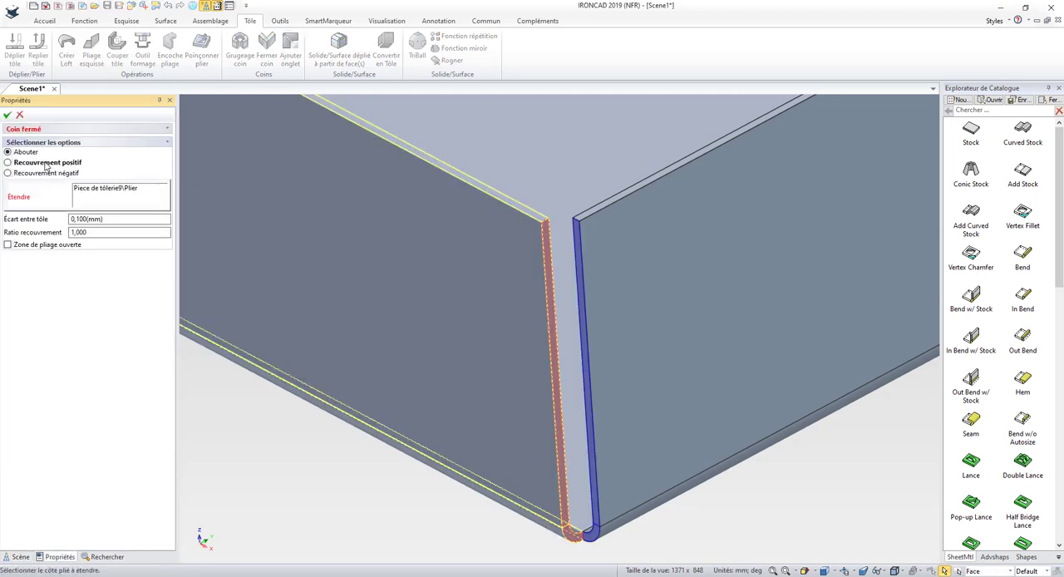
{"action": "left_click", "coordinate": [8, 116]}
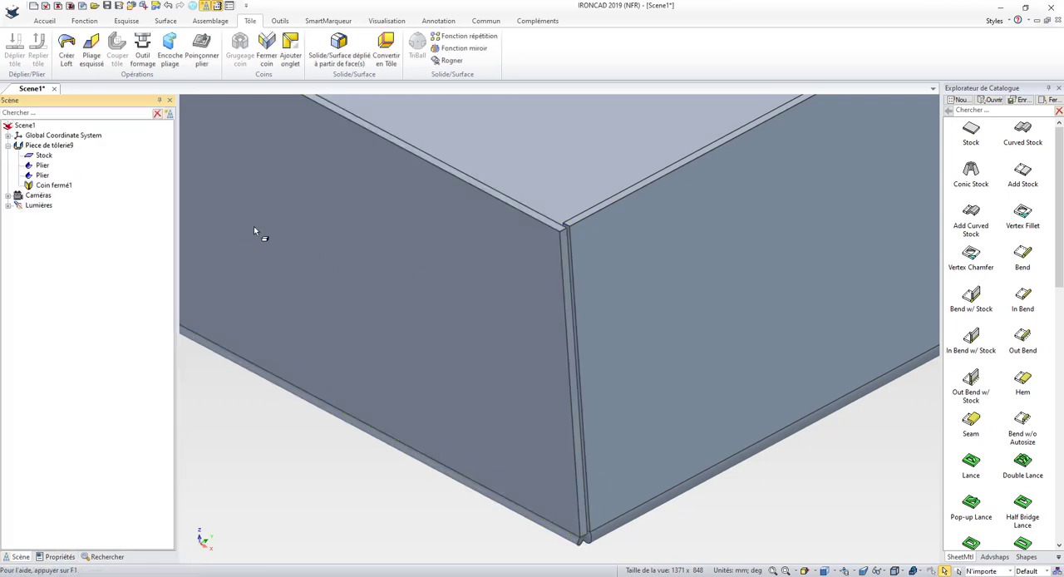
Edit the closed corner feature again and switch its option to Recouvrement négatif
{"action": "right_click", "coordinate": [57, 186]}
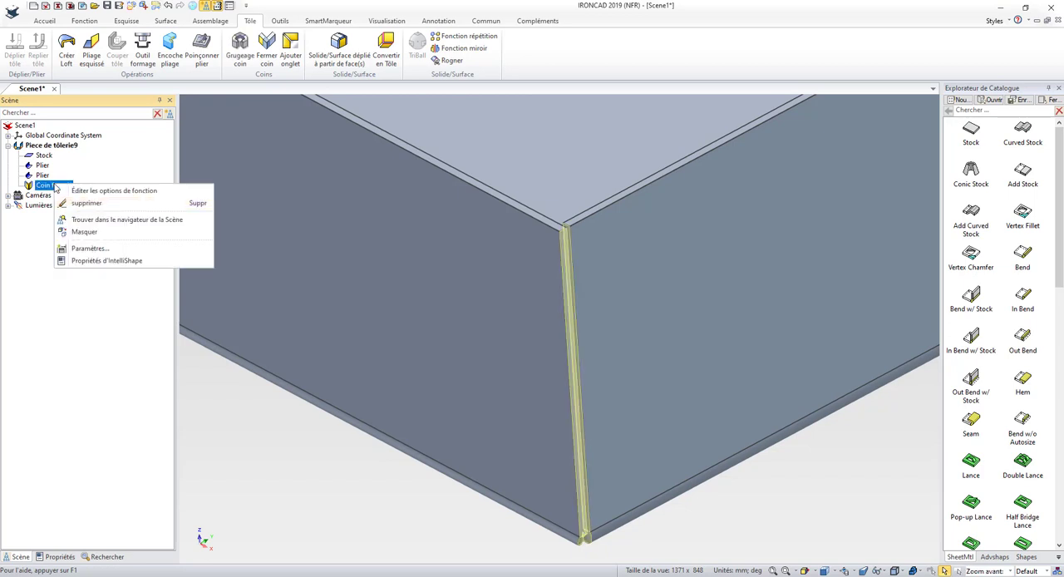
{"action": "left_click", "coordinate": [77, 192]}
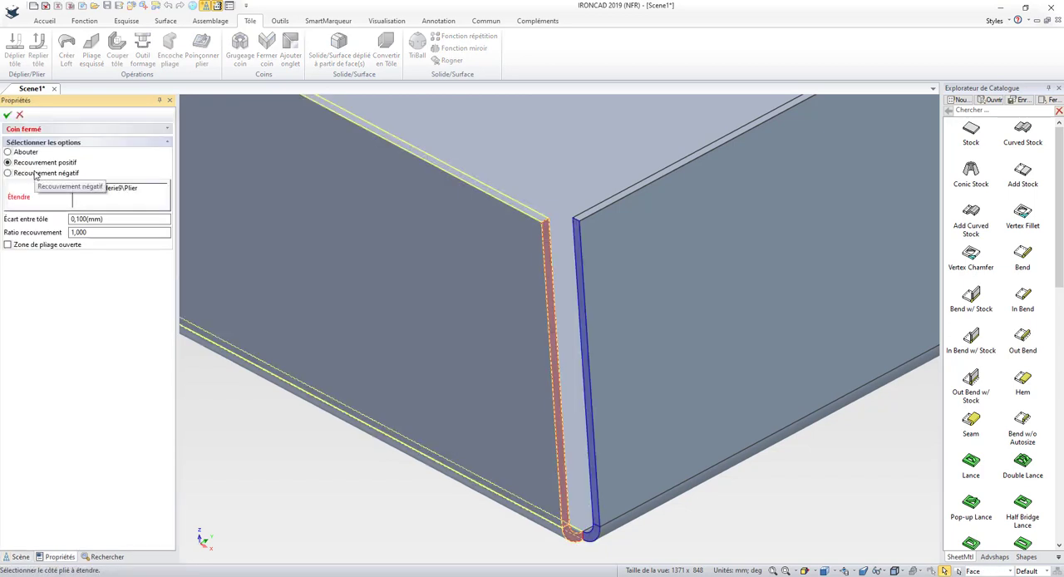
{"action": "left_click", "coordinate": [36, 173]}
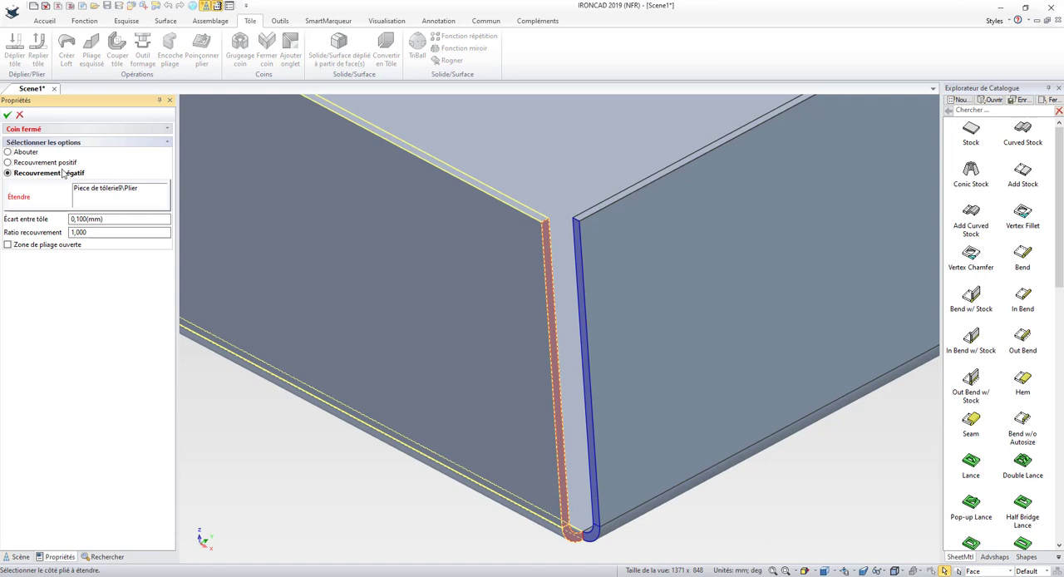
{"action": "left_click", "coordinate": [7, 115]}
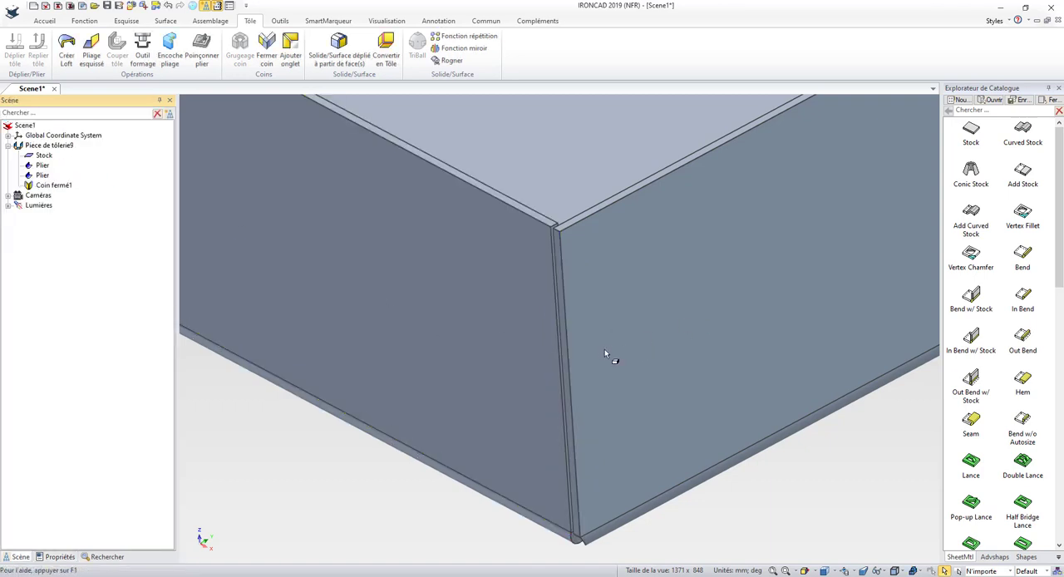
Place a Half Bridge Lance from the sheet metal catalog on the sheet's top face near the closed corner
{"action": "scroll", "coordinate": [473, 348], "scroll_direction": "down", "scroll_amount": 6}
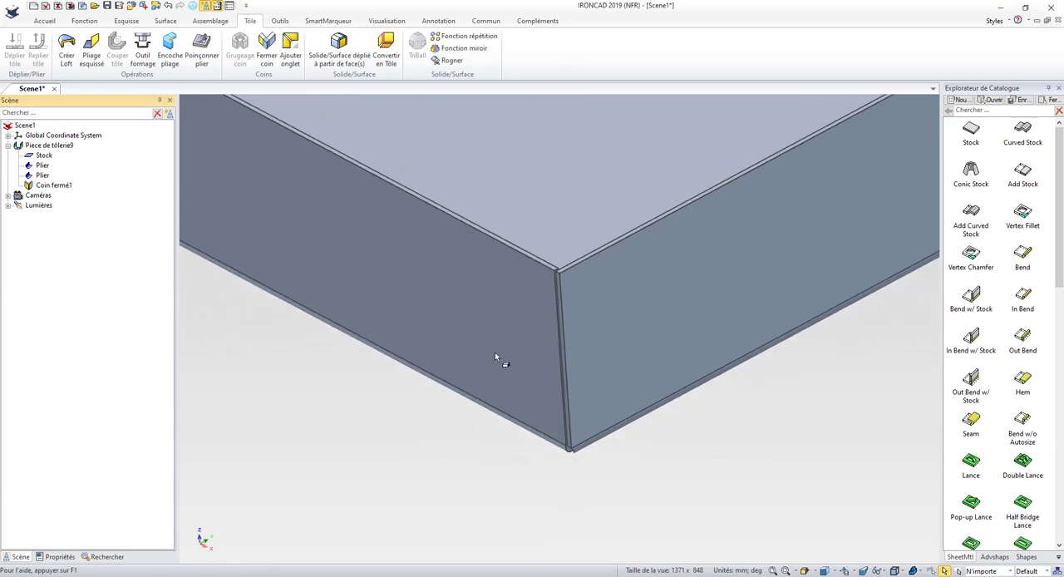
{"action": "scroll", "coordinate": [510, 357], "scroll_direction": "down", "scroll_amount": 1}
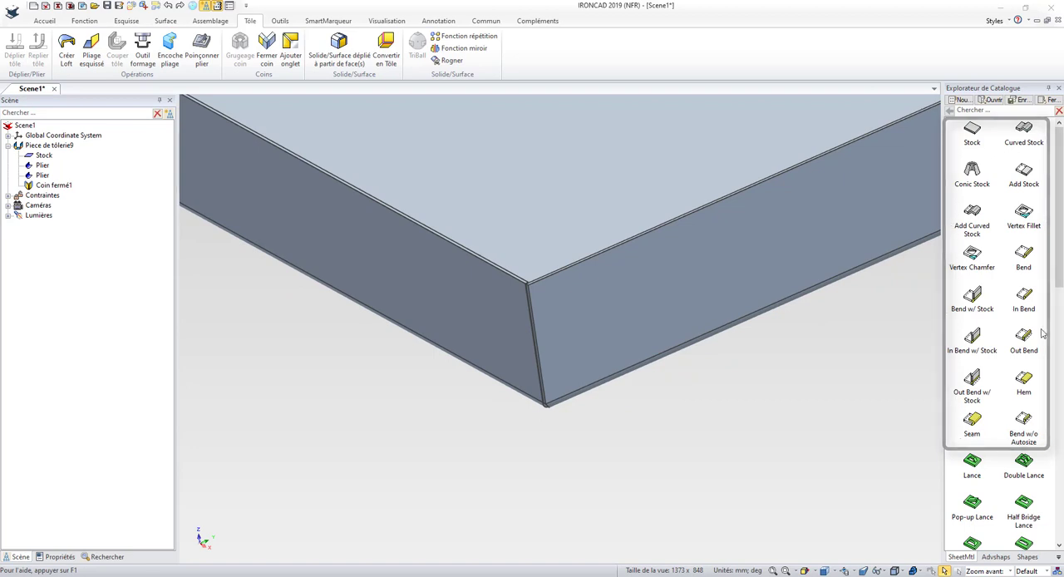
{"action": "left_click_drag", "start_coordinate": [1062, 258], "coordinate": [1062, 351]}
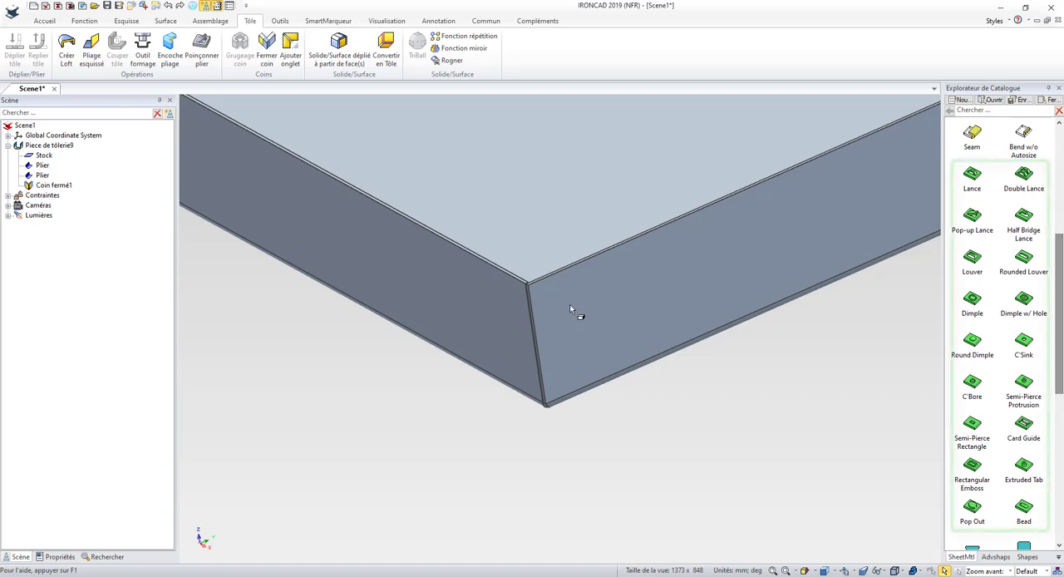
{"action": "middle_click_drag", "start_coordinate": [587, 242], "coordinate": [577, 163]}
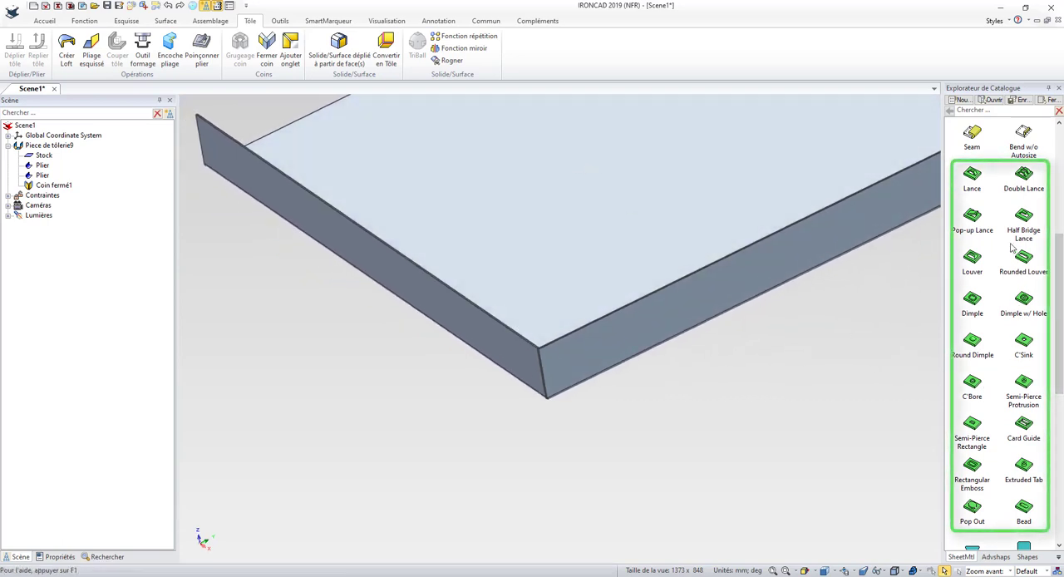
{"action": "left_click_drag", "start_coordinate": [1020, 216], "coordinate": [619, 225]}
Position the lance 50 mm from the left flange edge and 40 mm from the right flange edge
{"action": "double_click", "coordinate": [524, 271]}
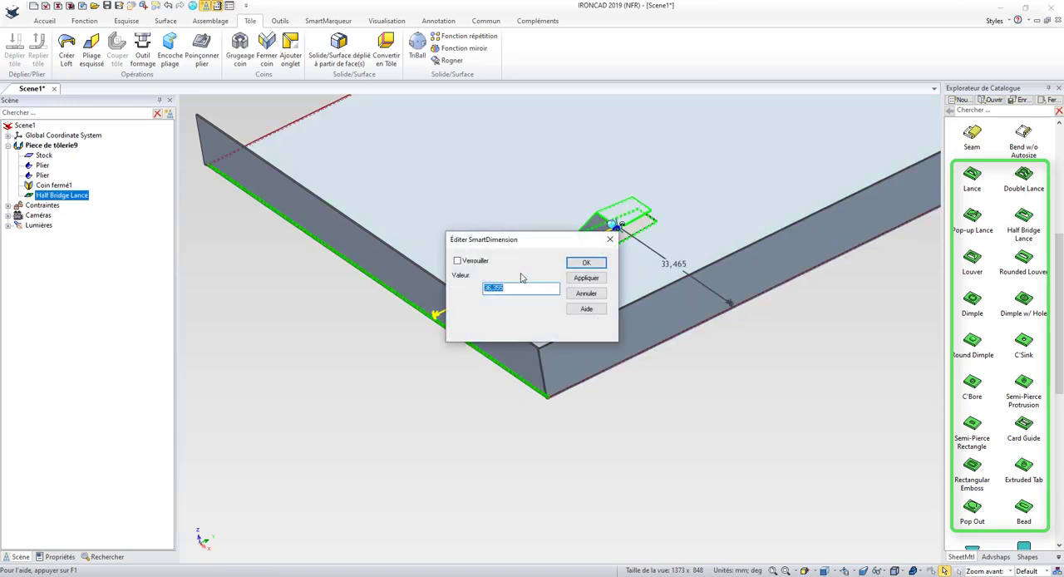
{"action": "key", "text": "Return"}
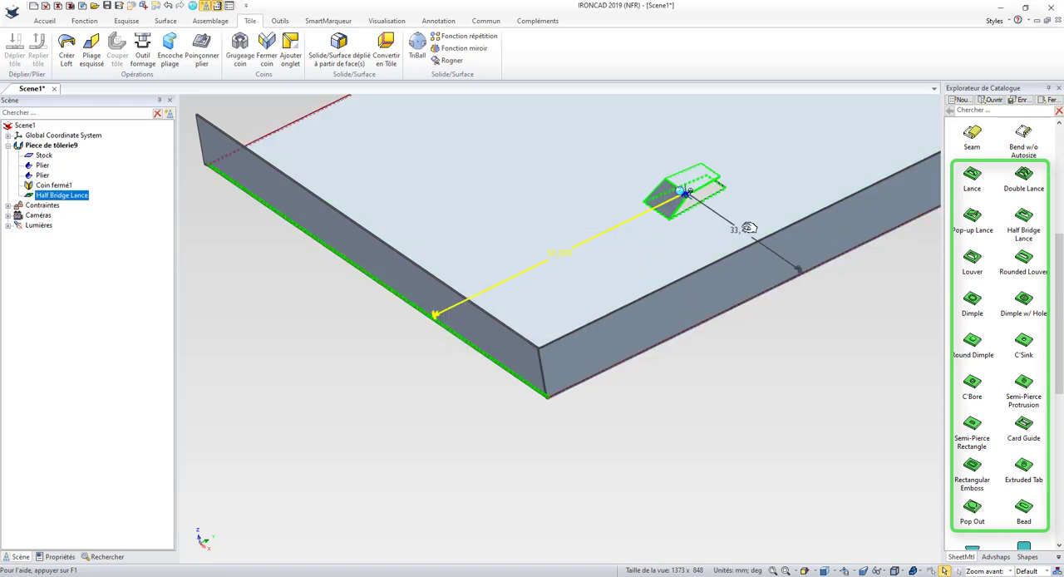
{"action": "double_click", "coordinate": [748, 228]}
{"action": "type", "text": "50"}
{"action": "key", "text": "Return"}
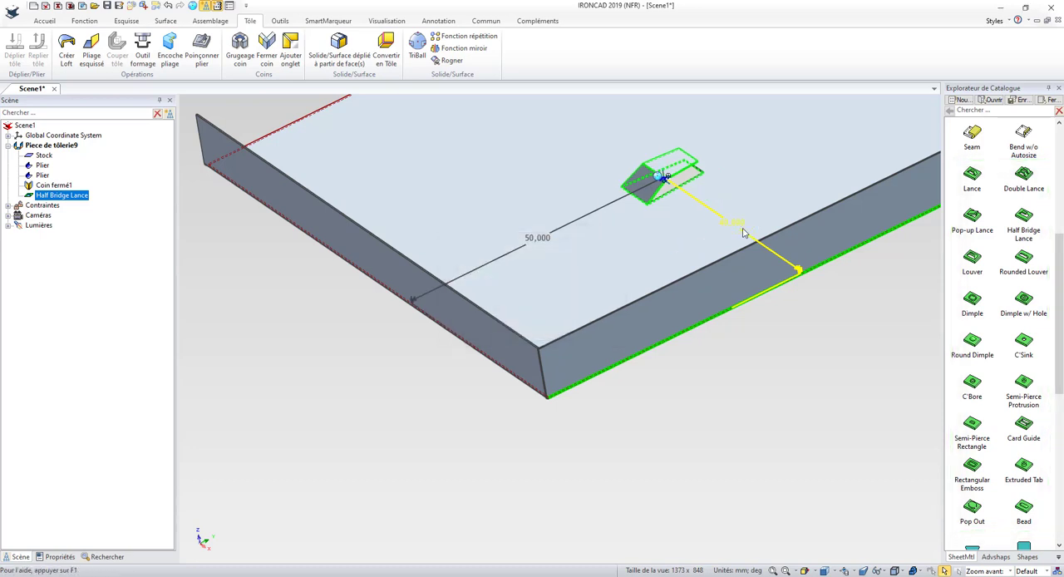
Set the lance's tooling properties to the standard size with length 9, width 9, height 2, angle 1 of 5 and angle 2 of 45
{"action": "right_click", "coordinate": [669, 170]}
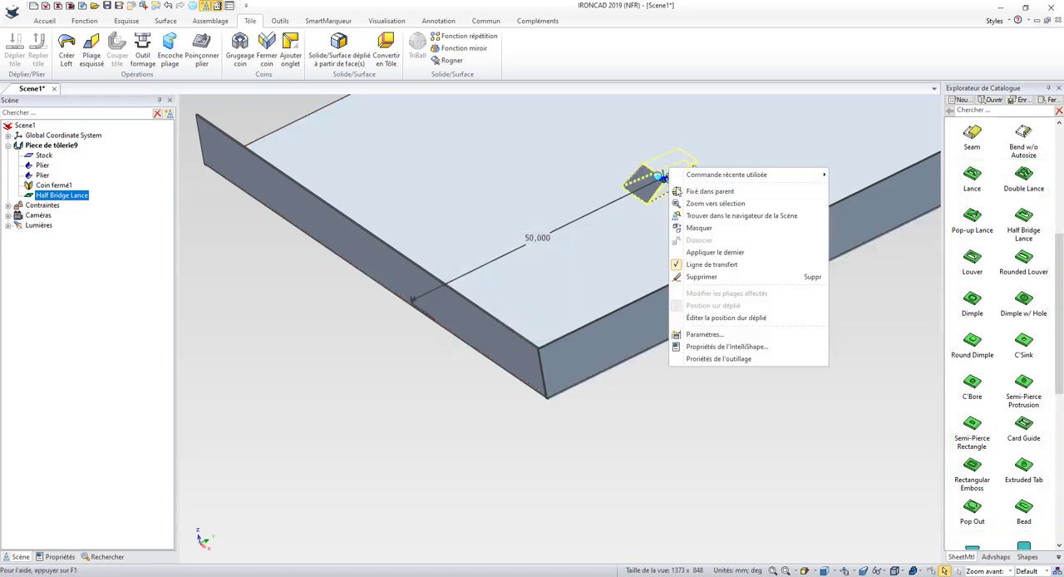
{"action": "left_click", "coordinate": [720, 359]}
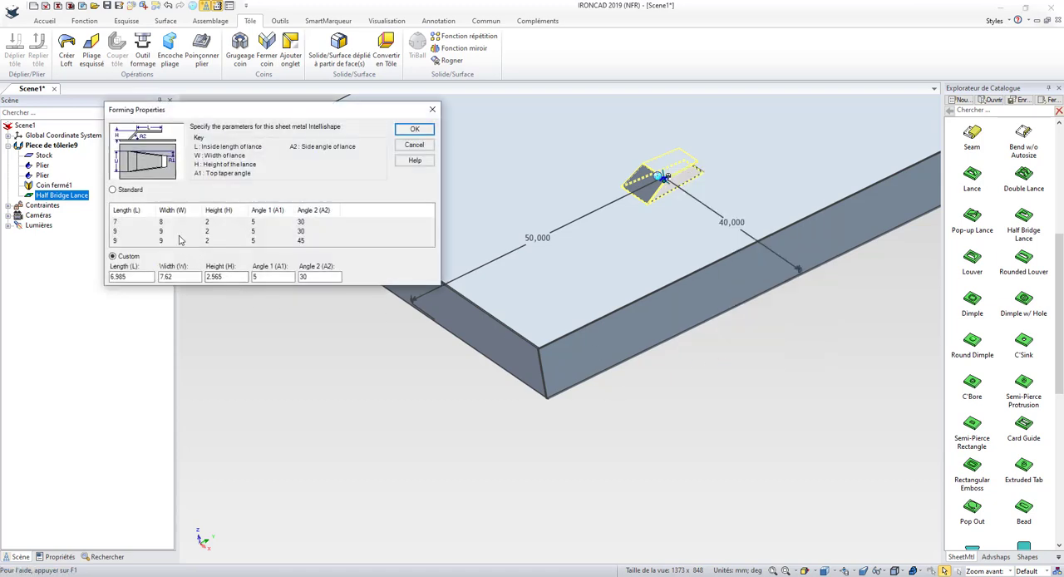
{"action": "left_click_drag", "start_coordinate": [149, 274], "coordinate": [105, 281]}
{"action": "type", "text": "10"}
{"action": "left_click", "coordinate": [113, 190]}
{"action": "left_click", "coordinate": [175, 239]}
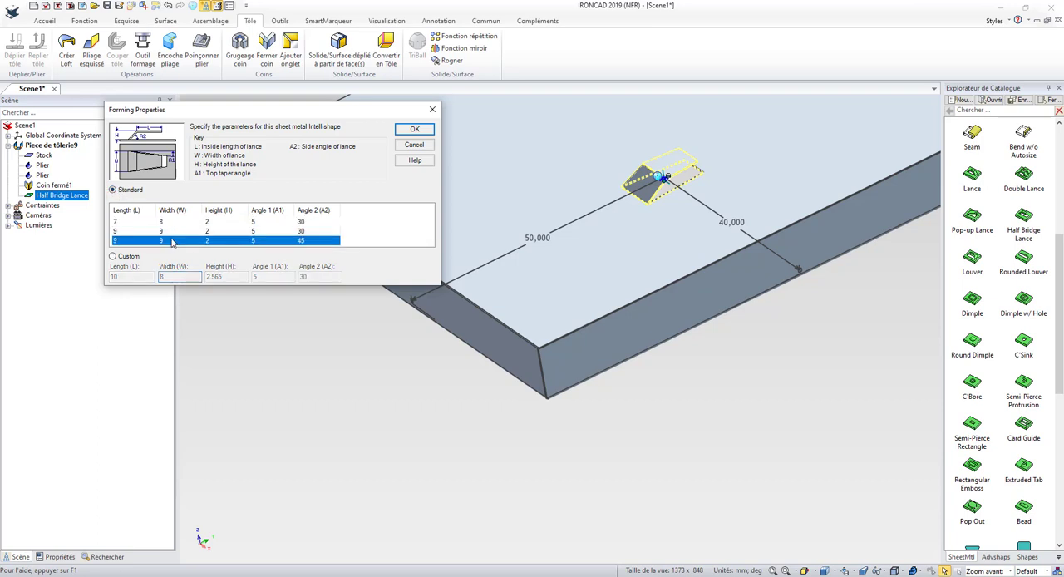
{"action": "left_click", "coordinate": [416, 134]}
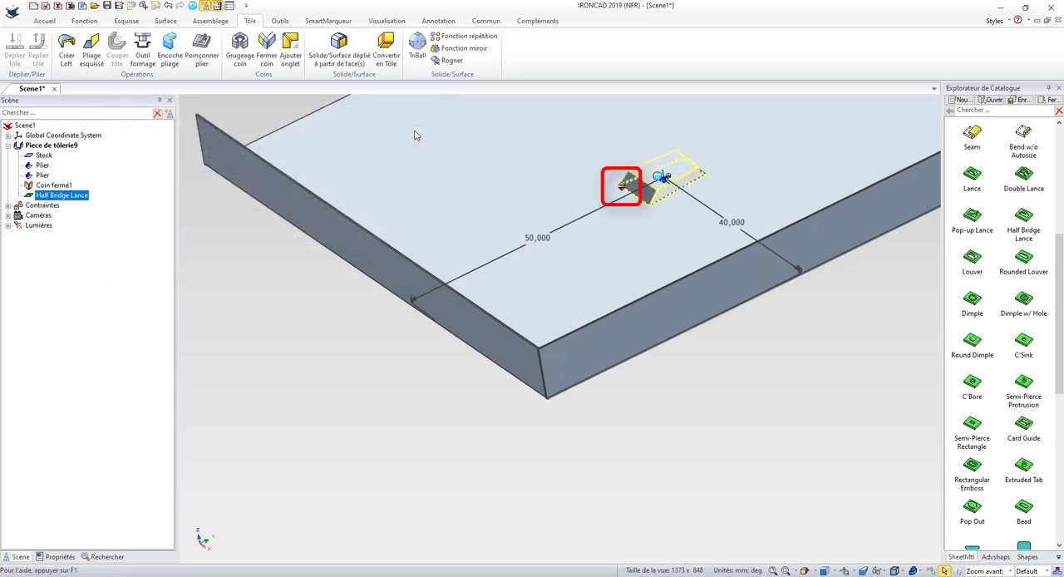
{"action": "scroll", "coordinate": [615, 200], "scroll_direction": "up", "scroll_amount": 1}
{"action": "scroll", "coordinate": [711, 313], "scroll_direction": "up", "scroll_amount": 1}
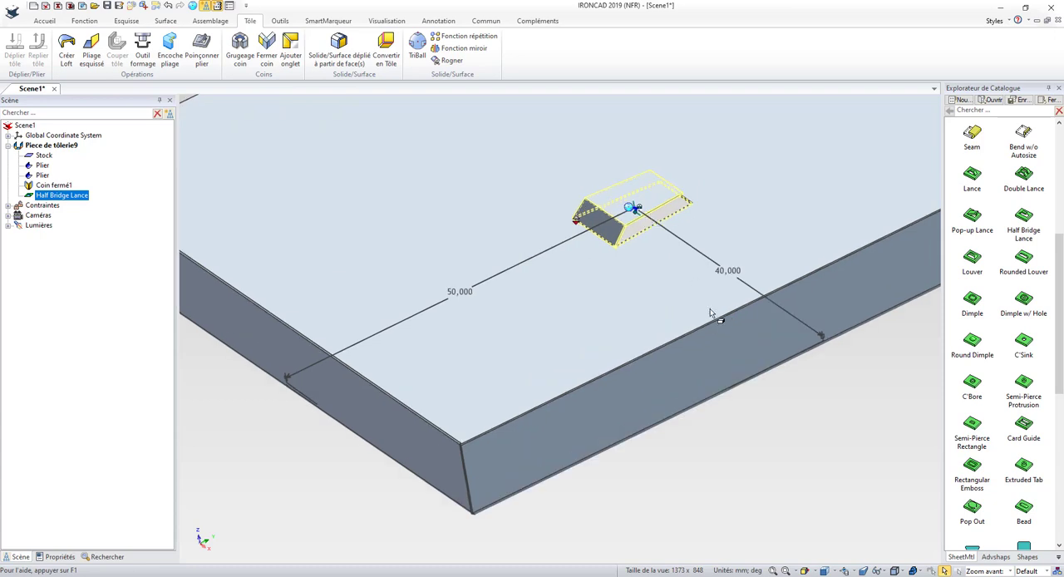
{"action": "left_click", "coordinate": [821, 418]}
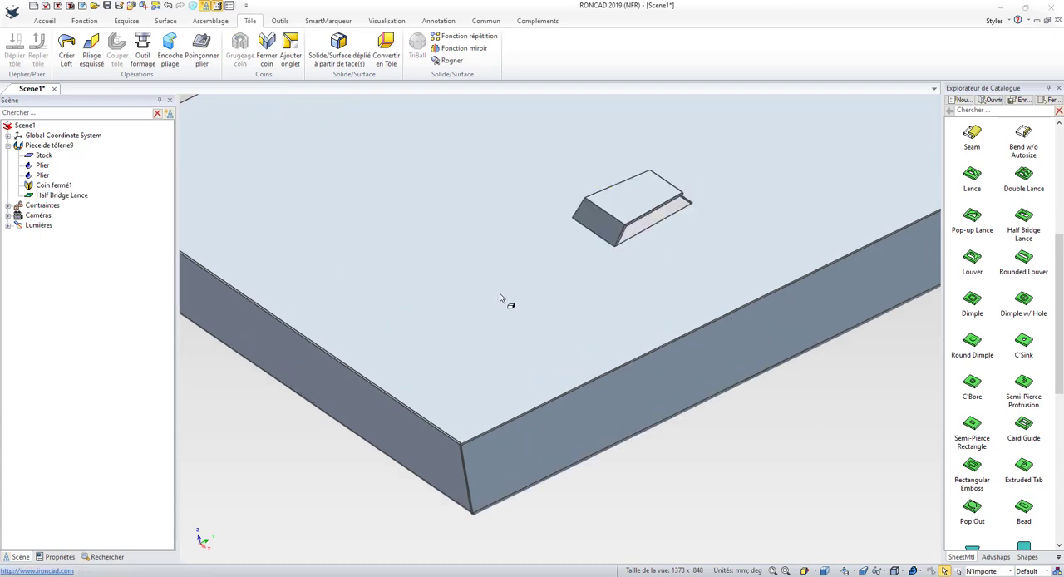
Delete the Half Bridge Lance together with its position dimensions
{"action": "left_click", "coordinate": [62, 196]}
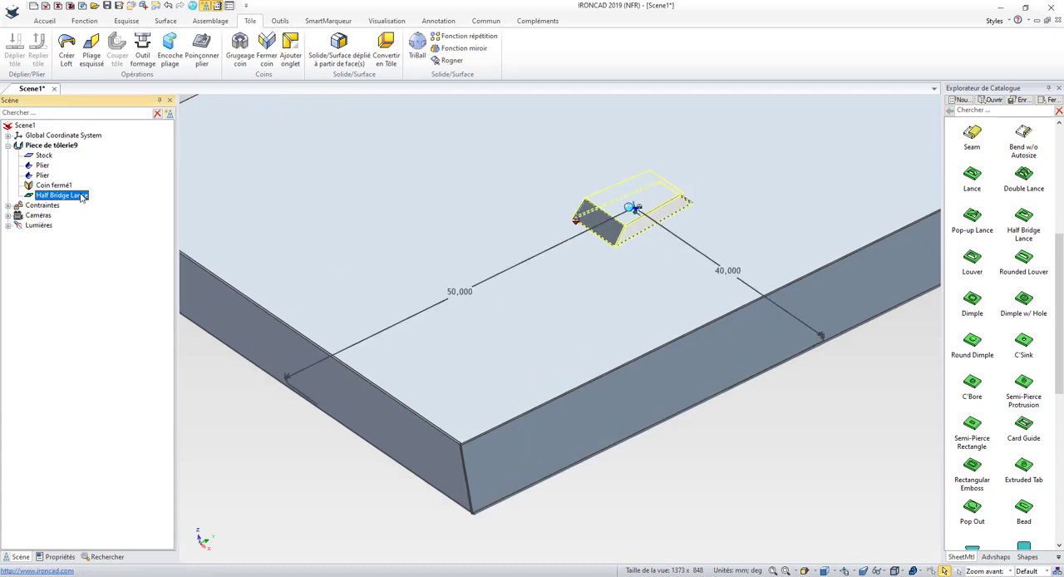
{"action": "key", "text": "Delete"}
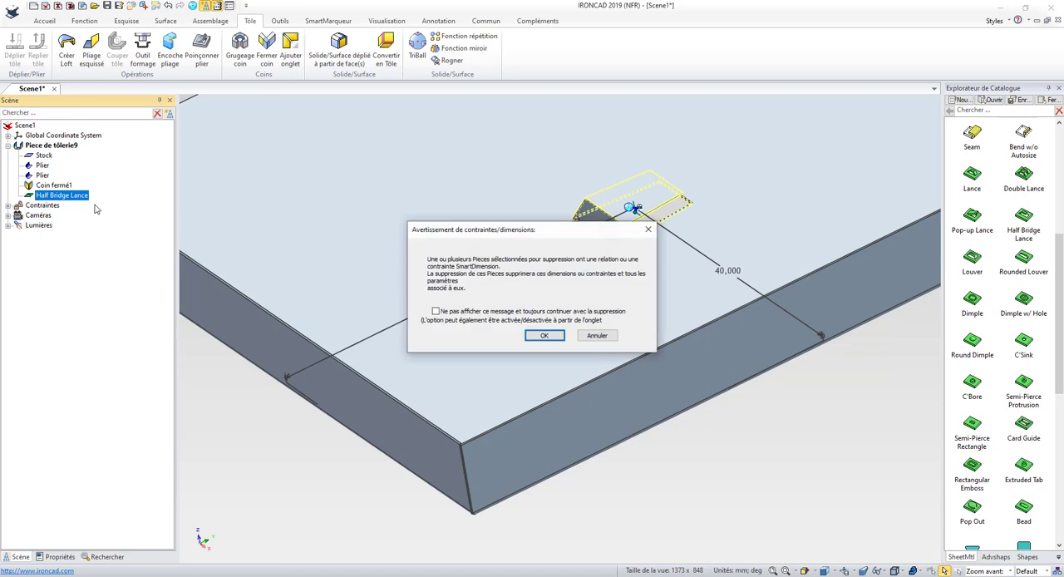
{"action": "left_click", "coordinate": [544, 335]}
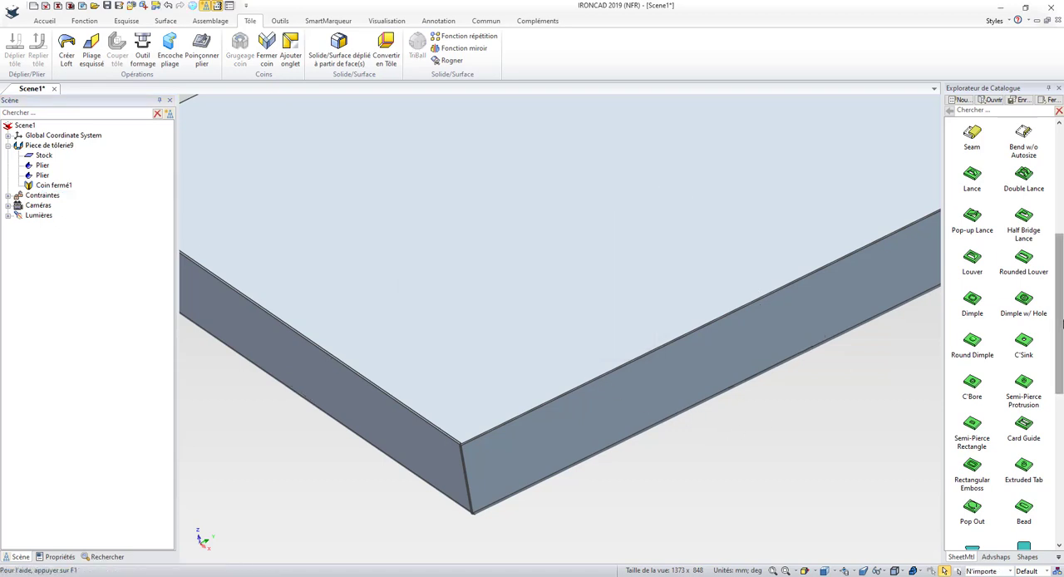
Place a Cloverleaf punch on the sheet's top face, 50 mm from the right flange edge and 50 mm from the far unbent edge
{"action": "left_click_drag", "start_coordinate": [1060, 326], "coordinate": [1060, 470]}
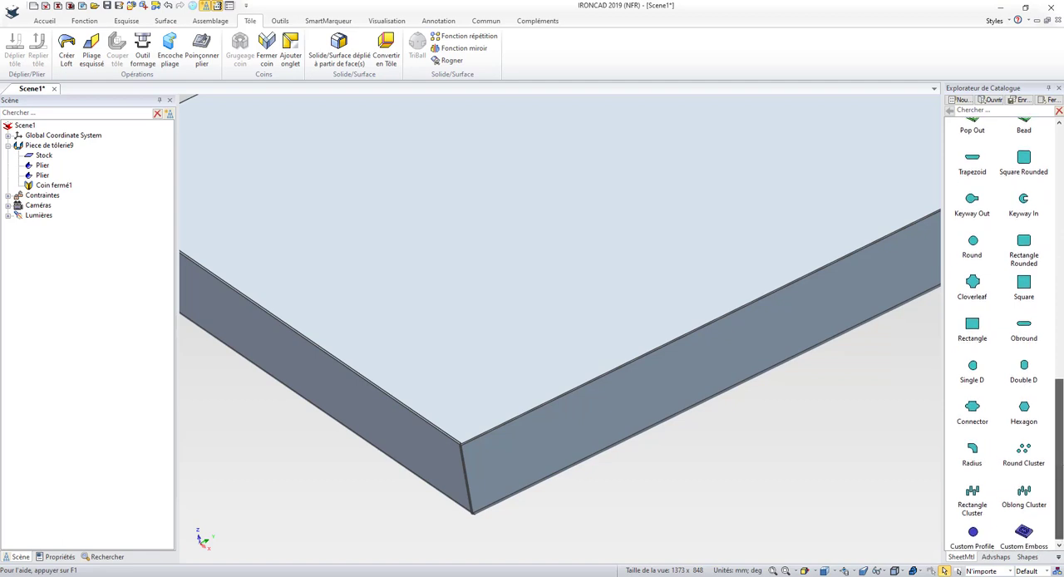
{"action": "scroll", "coordinate": [644, 266], "scroll_direction": "down", "scroll_amount": 3}
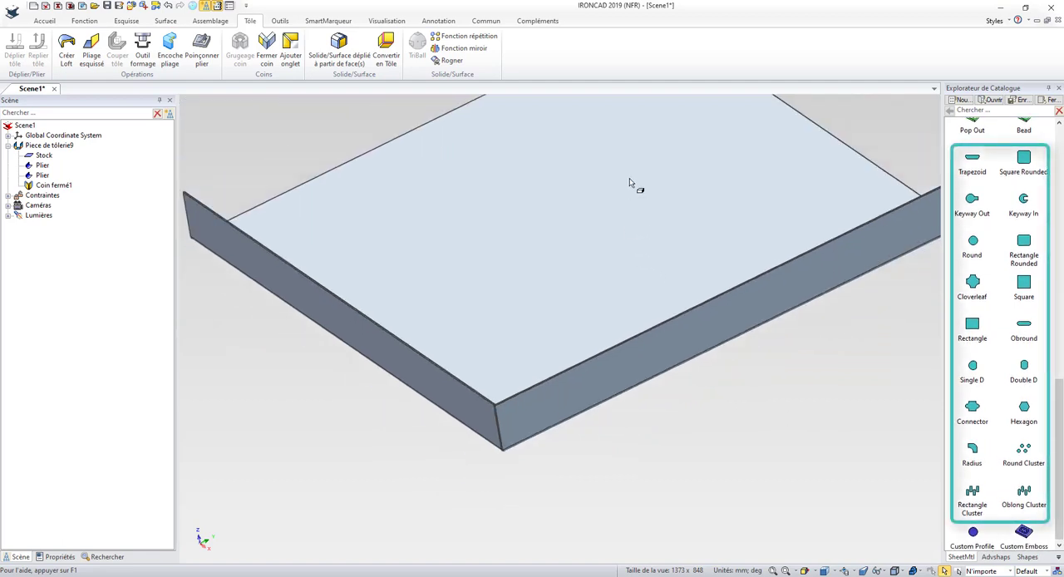
{"action": "left_click_drag", "start_coordinate": [974, 285], "coordinate": [578, 231]}
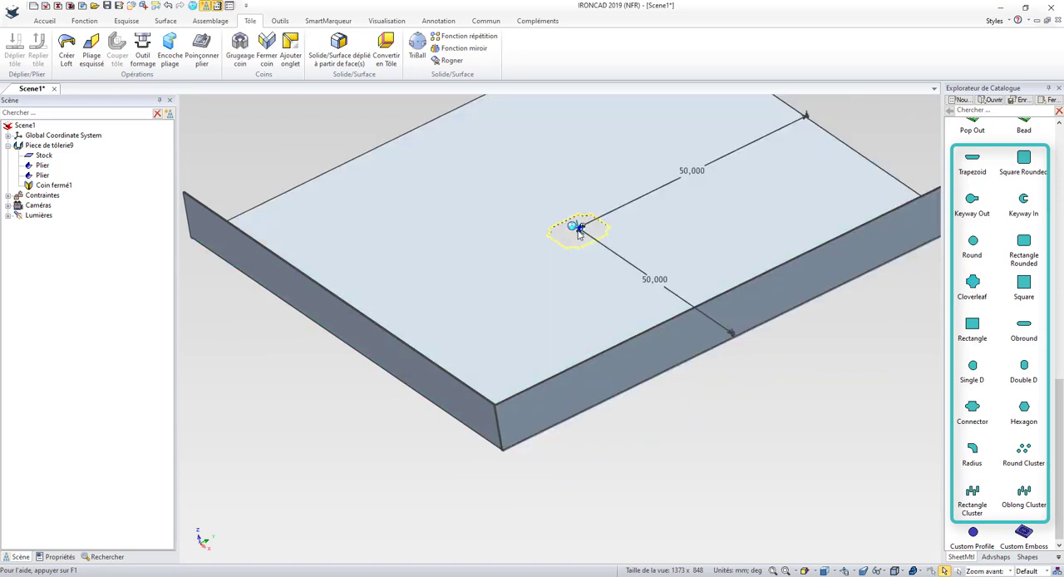
Set the Cloverleaf punch to the standard size with radius 4, total width 24, slot width 16 and angle 10
{"action": "scroll", "coordinate": [576, 236], "scroll_direction": "up", "scroll_amount": 2}
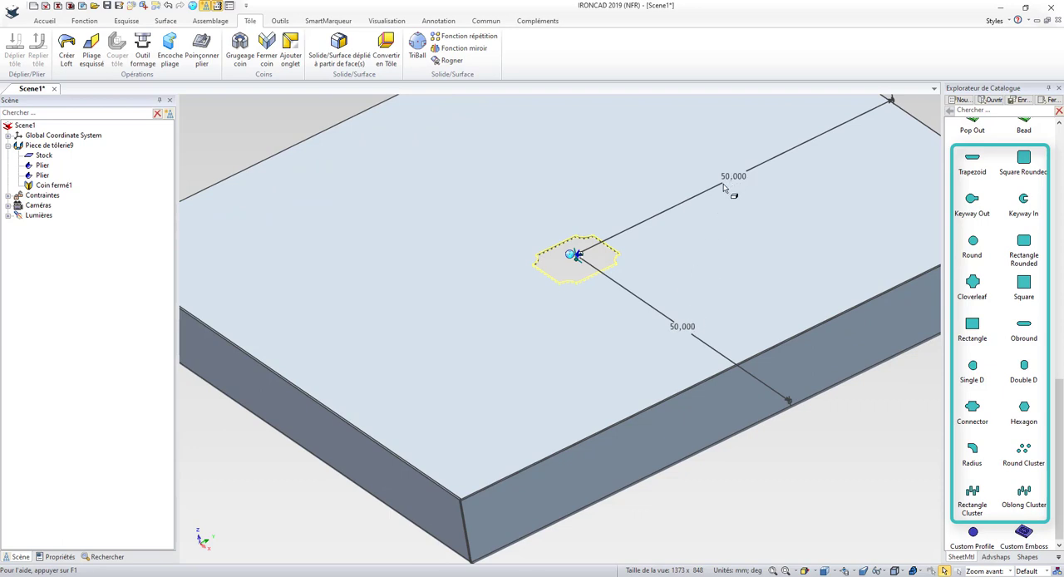
{"action": "right_click", "coordinate": [591, 237]}
{"action": "left_click", "coordinate": [606, 418]}
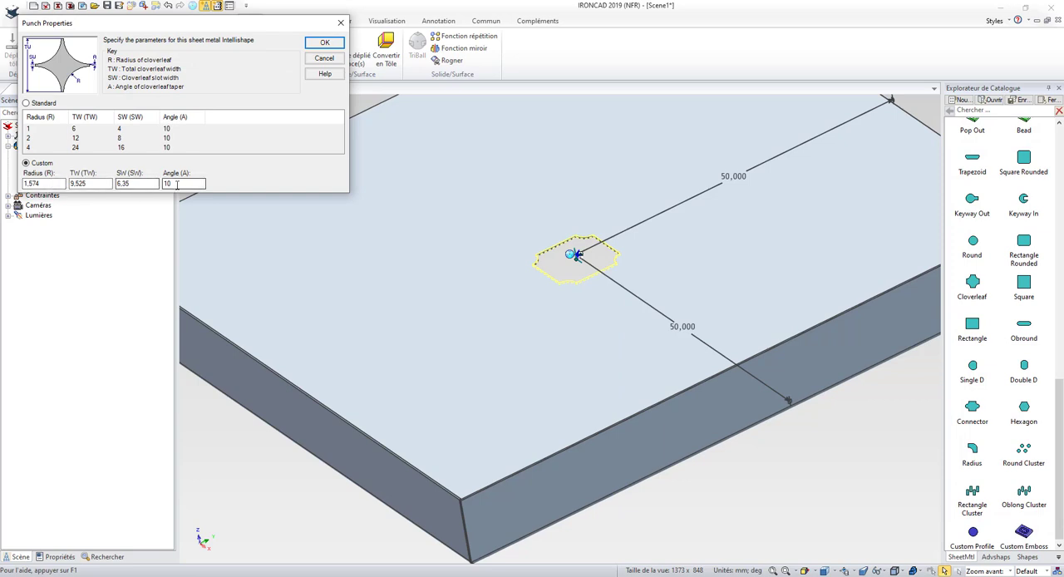
{"action": "left_click", "coordinate": [26, 103]}
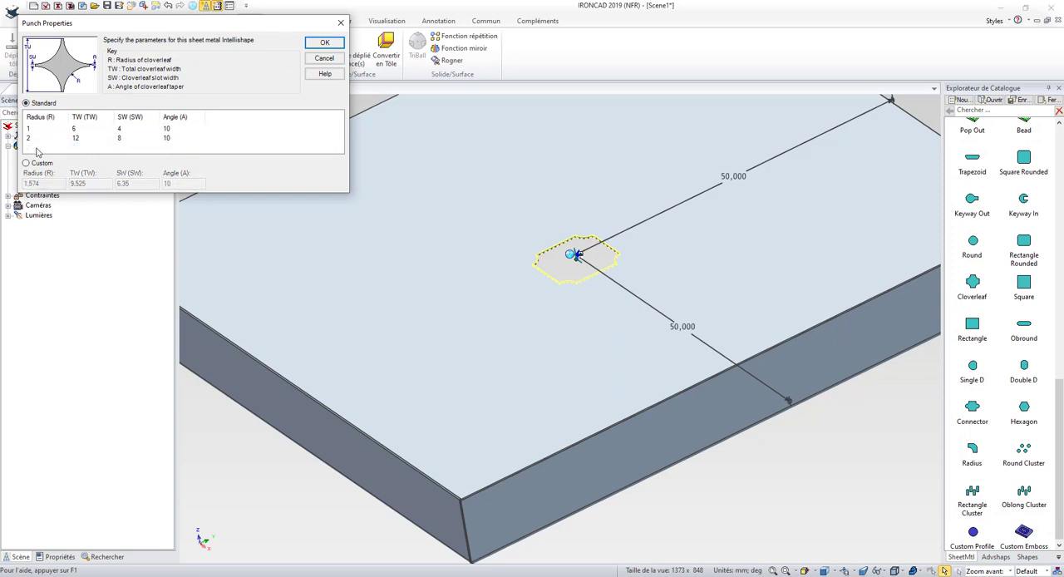
{"action": "left_click", "coordinate": [75, 147]}
{"action": "left_click", "coordinate": [324, 42]}
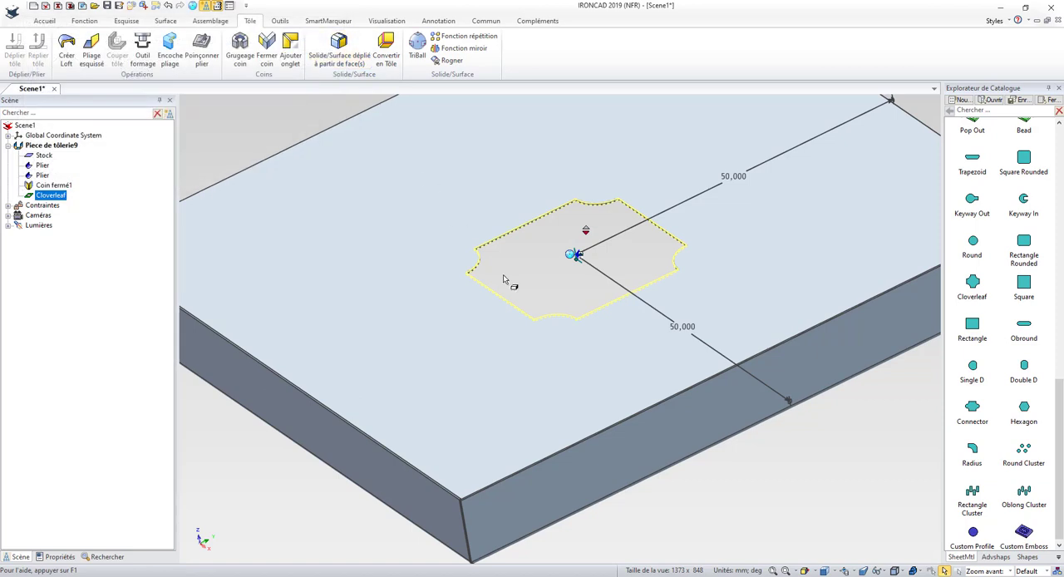
{"action": "left_click", "coordinate": [786, 457]}
{"action": "scroll", "coordinate": [767, 465], "scroll_direction": "down", "scroll_amount": 3}
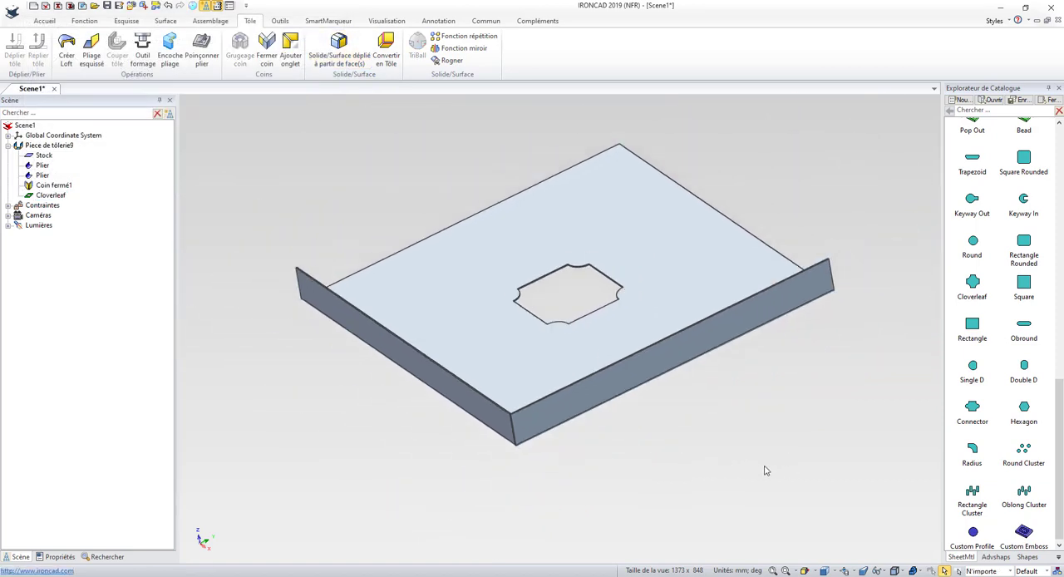
Delete the Cloverleaf punch together with its position dimensions
{"action": "left_click", "coordinate": [56, 195]}
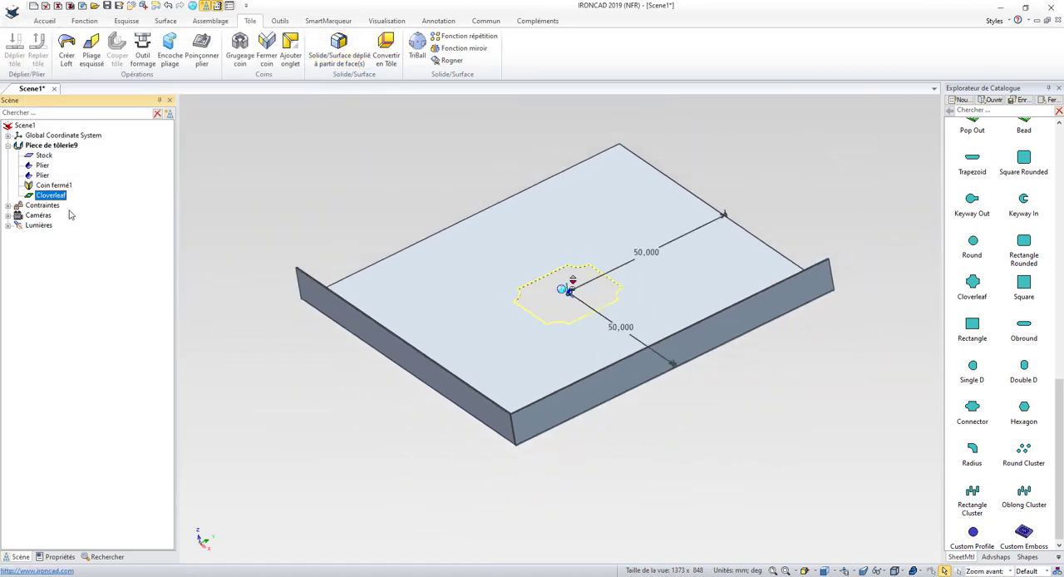
{"action": "key", "text": "Delete"}
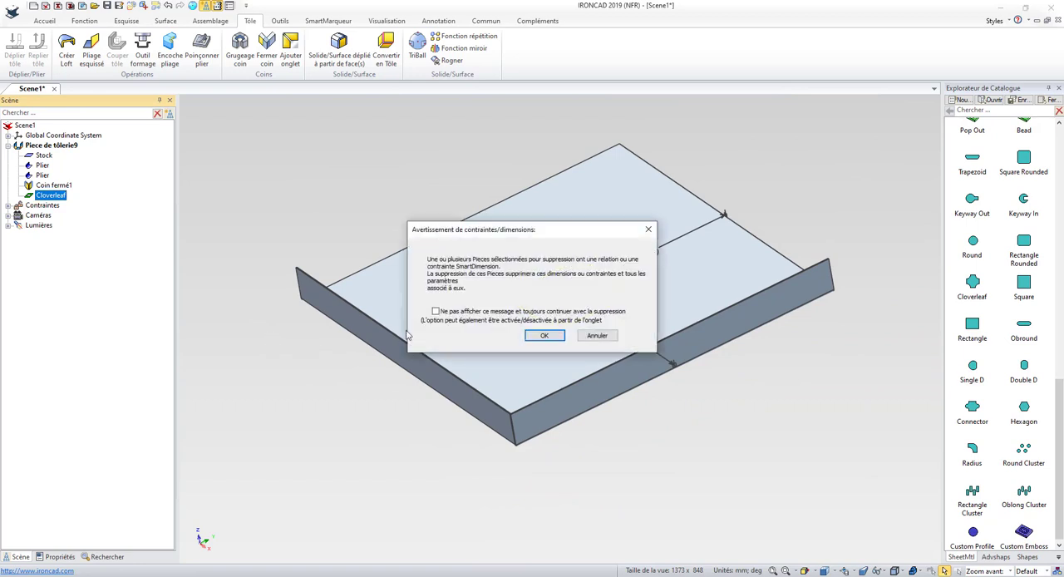
{"action": "left_click", "coordinate": [545, 335]}
Place a Custom Profile about 27 mm from the left flange edge and a Custom Emboss about 32 mm from the right flange edge
{"action": "left_click_drag", "start_coordinate": [983, 549], "coordinate": [432, 284]}
{"action": "left_click", "coordinate": [782, 472]}
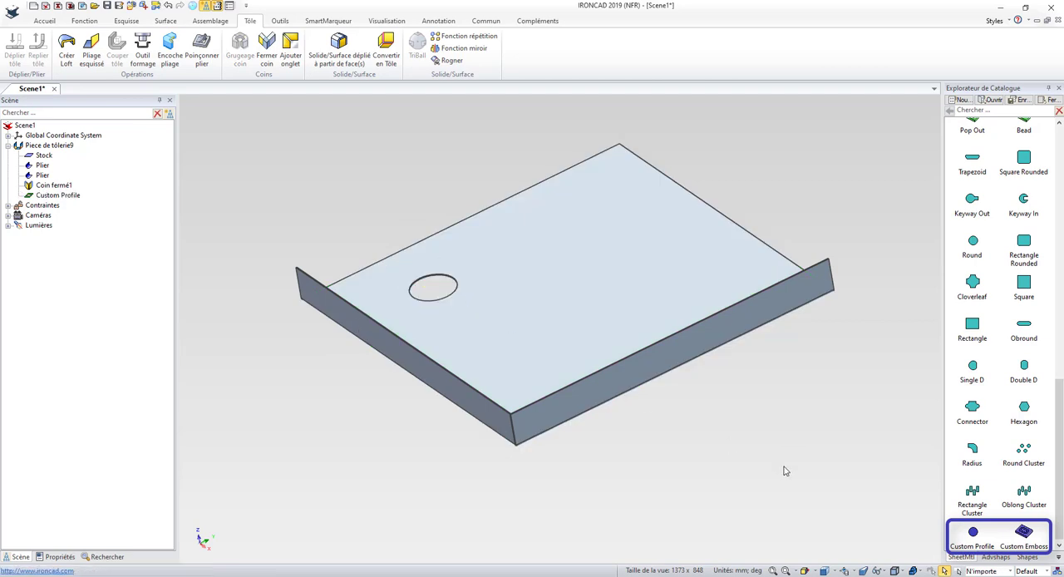
{"action": "left_click_drag", "start_coordinate": [1024, 532], "coordinate": [691, 284]}
{"action": "left_click", "coordinate": [762, 373]}
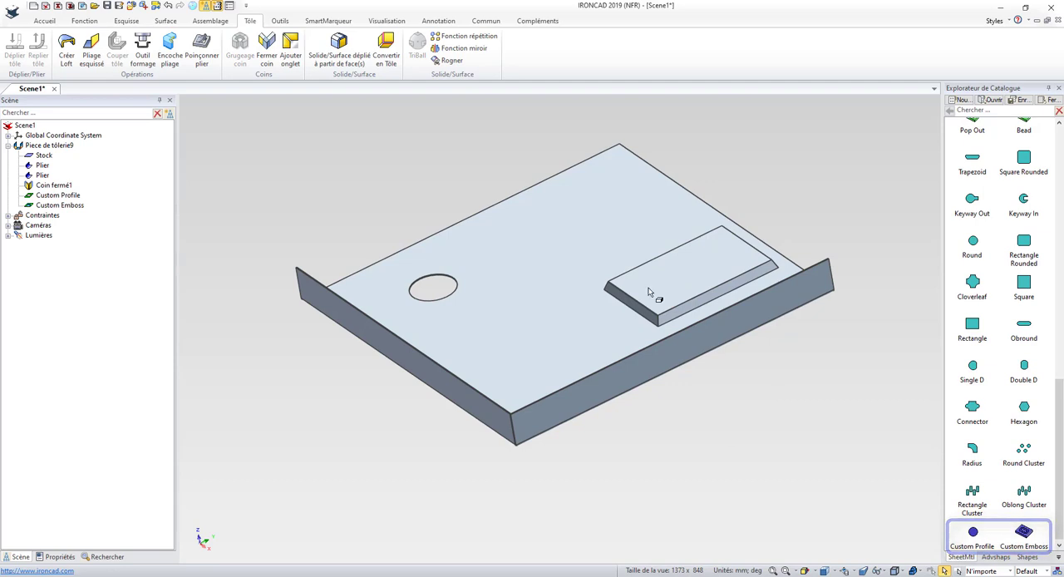
Open the Custom Profile's section for editing and delete its circle
{"action": "left_click", "coordinate": [58, 195]}
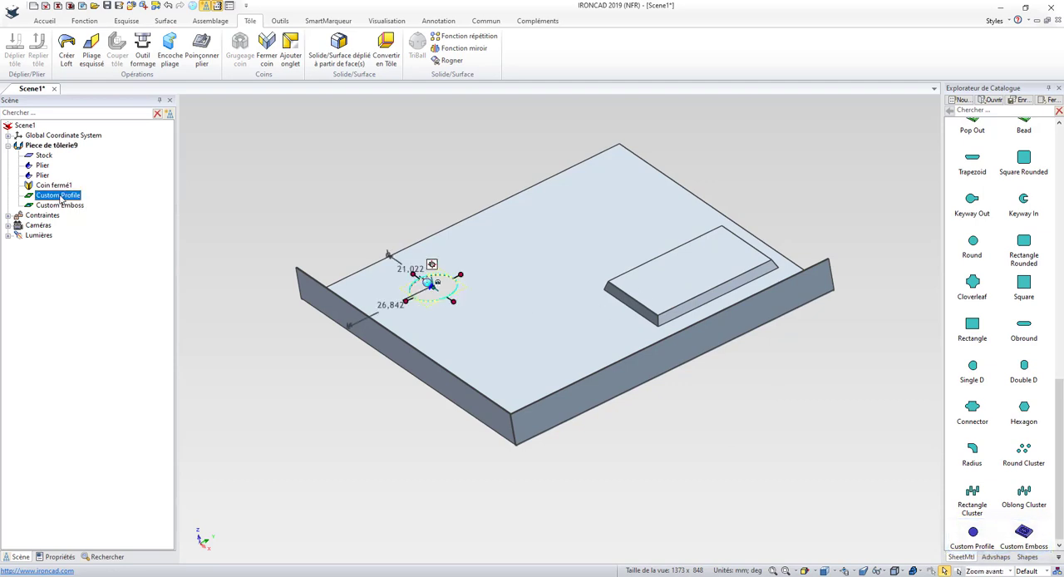
{"action": "scroll", "coordinate": [341, 259], "scroll_direction": "up", "scroll_amount": 4}
{"action": "scroll", "coordinate": [499, 312], "scroll_direction": "up", "scroll_amount": 4}
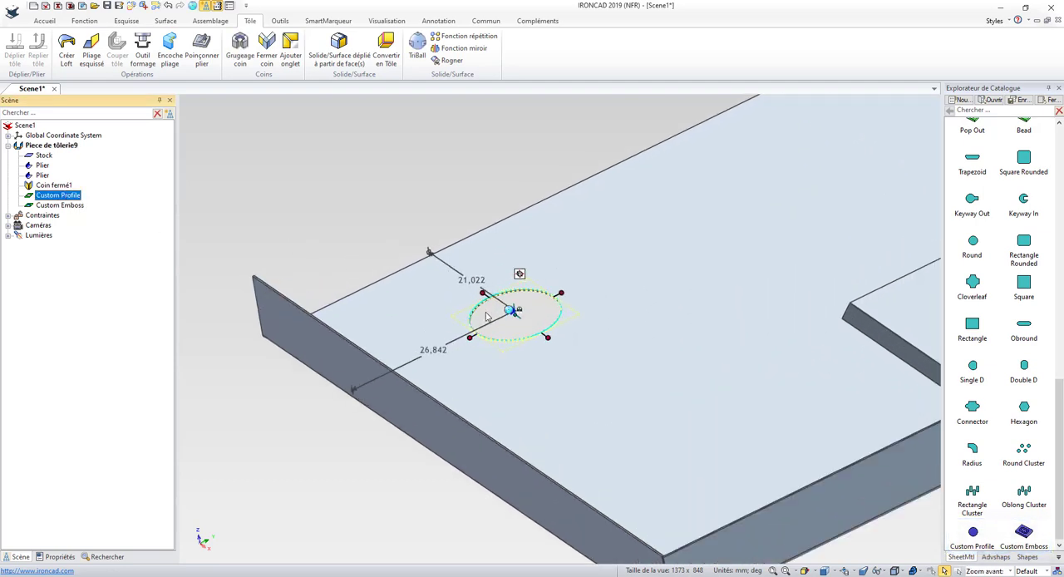
{"action": "right_click", "coordinate": [486, 307]}
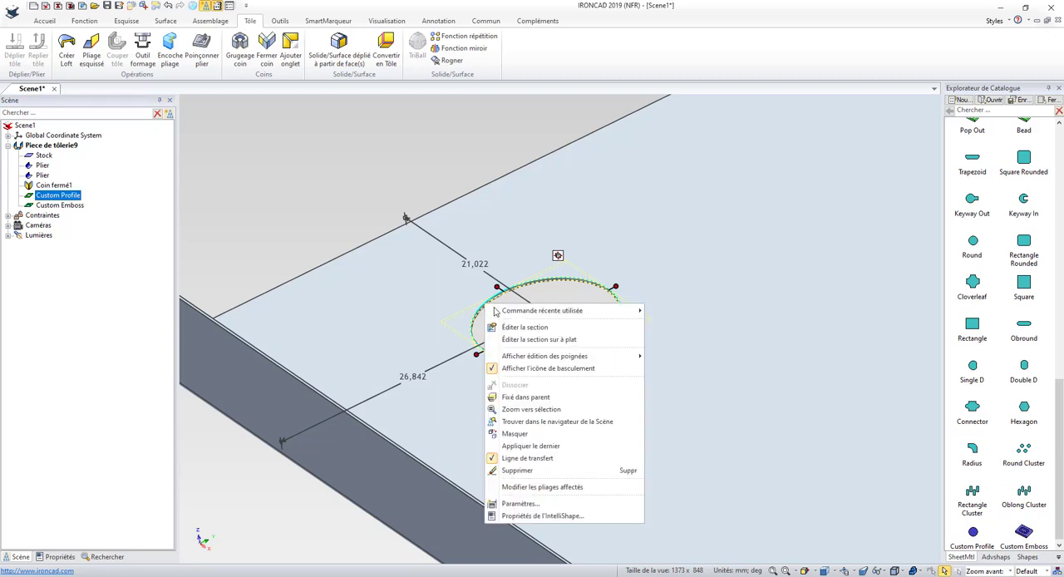
{"action": "left_click", "coordinate": [521, 327]}
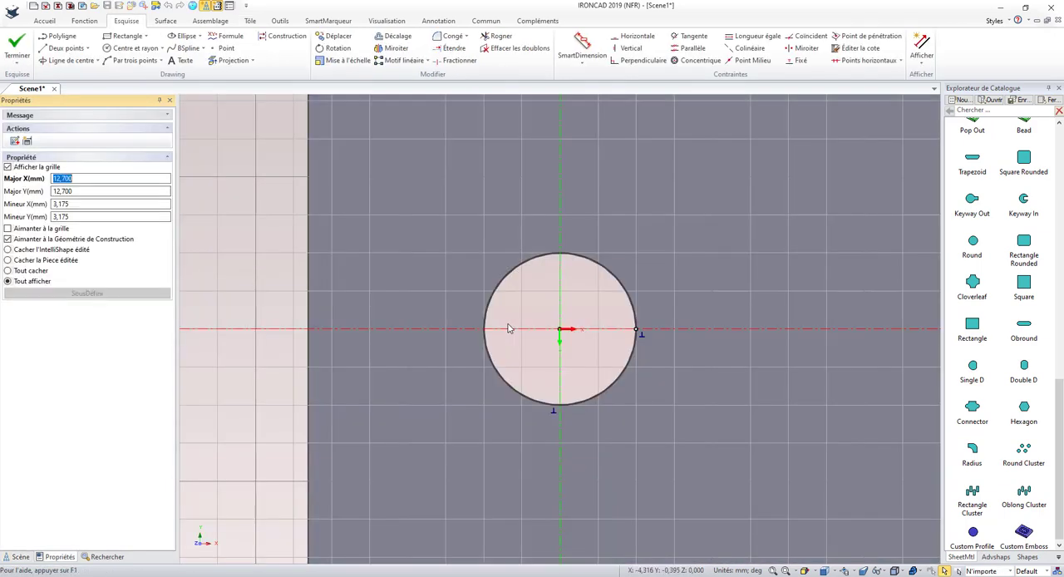
{"action": "left_click_drag", "start_coordinate": [689, 444], "coordinate": [434, 233]}
{"action": "left_click", "coordinate": [464, 270]}
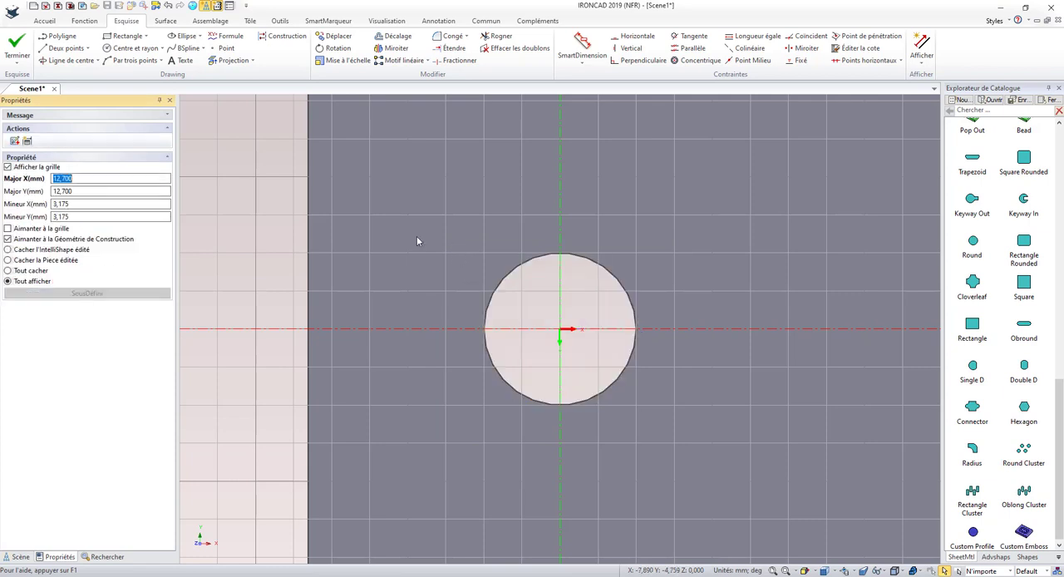
Sketch a rectangle about 7.3 by 7.9 mm and a smaller-radius circle centred on its corner near the origin
{"action": "left_click", "coordinate": [128, 35]}
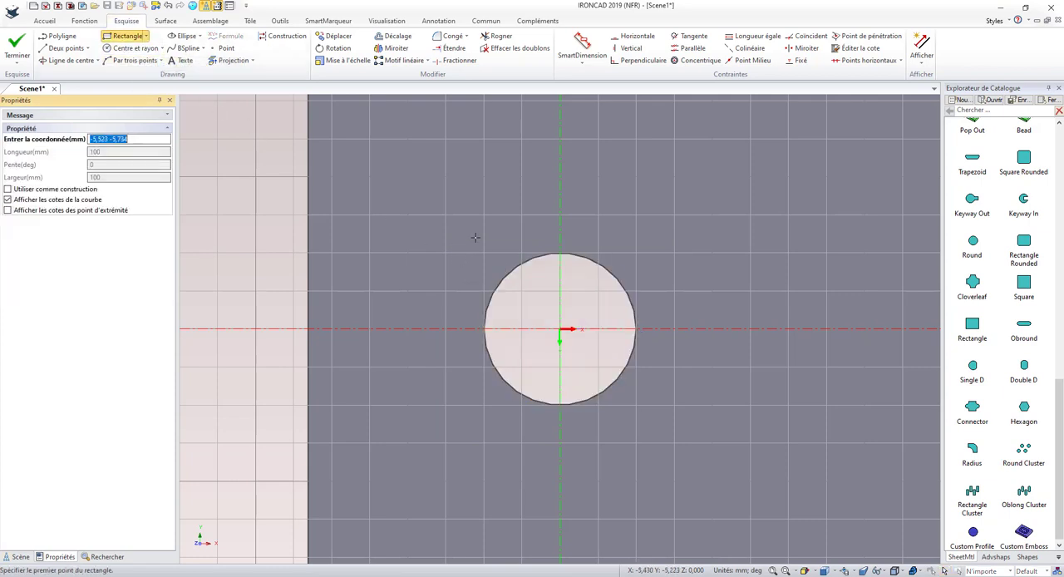
{"action": "left_click", "coordinate": [476, 240]}
{"action": "left_click", "coordinate": [564, 332]}
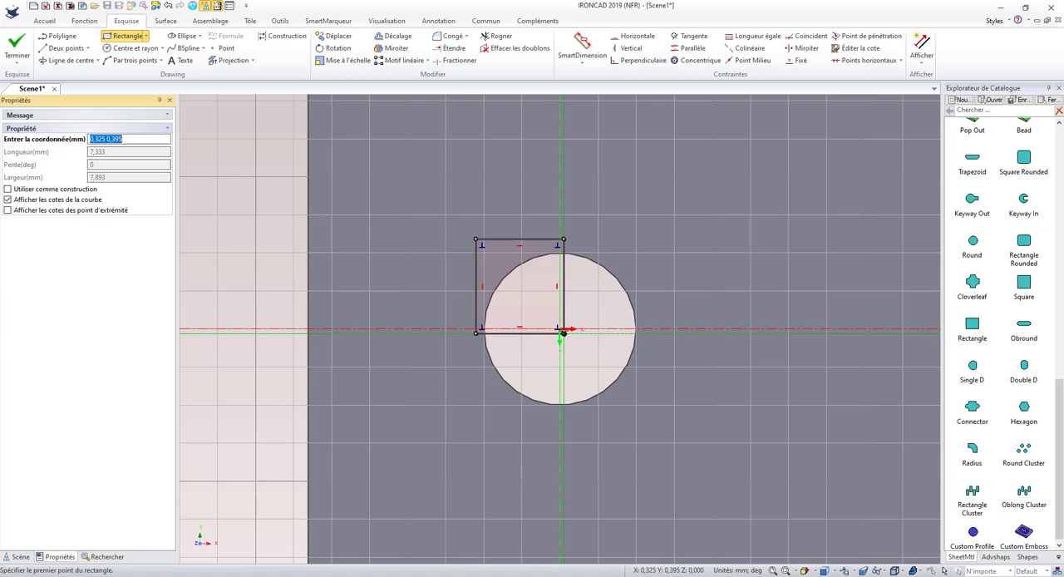
{"action": "left_click", "coordinate": [135, 48]}
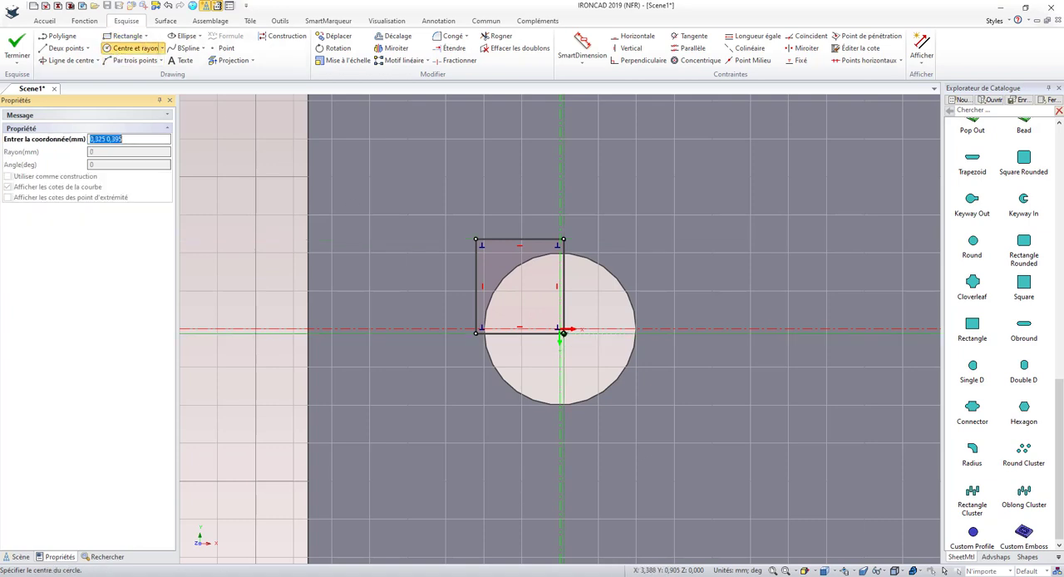
{"action": "left_click", "coordinate": [563, 333]}
{"action": "left_click", "coordinate": [618, 333]}
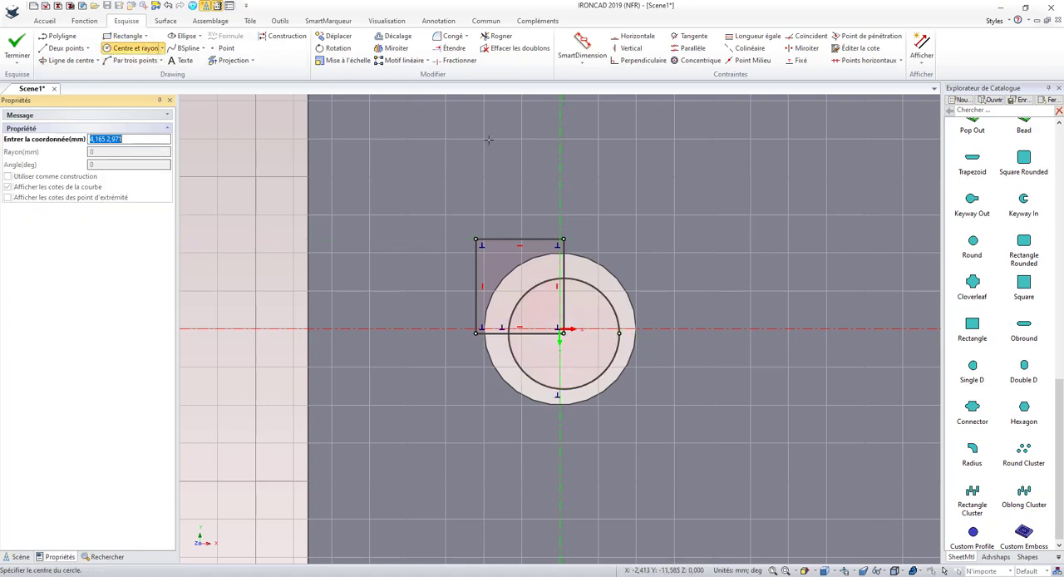
Trim the overlapping arc and rectangle segments into one closed keyhole-like outline and finish the Custom Profile's section
{"action": "left_click", "coordinate": [499, 38]}
{"action": "left_click", "coordinate": [538, 285]}
{"action": "left_click", "coordinate": [564, 304]}
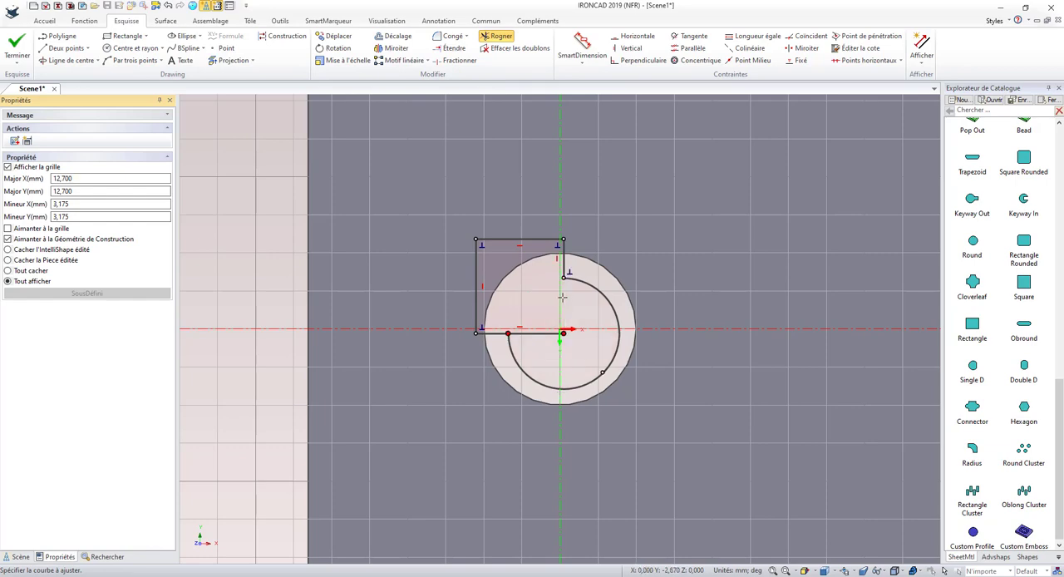
{"action": "left_click", "coordinate": [547, 335]}
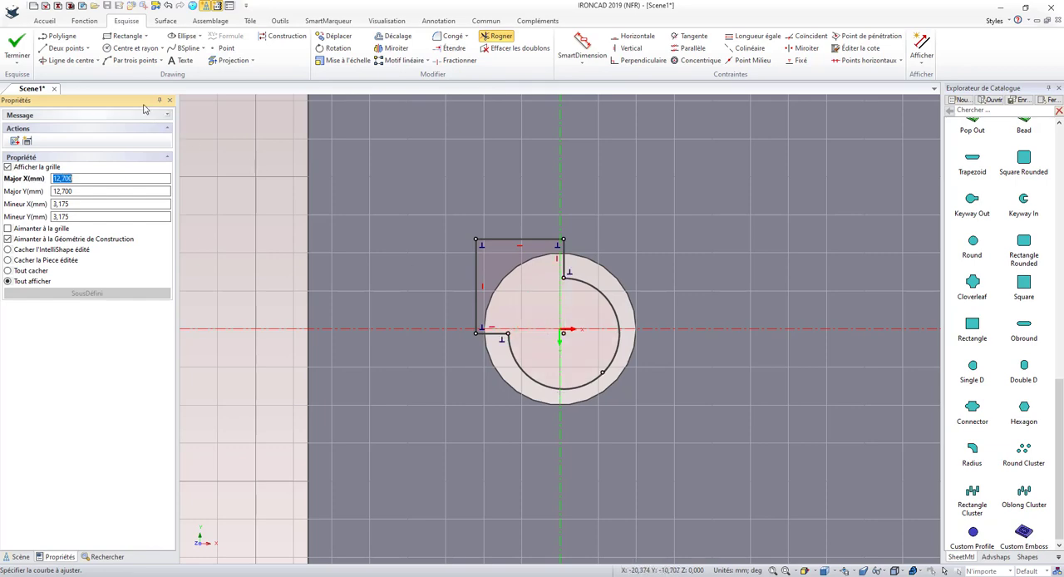
{"action": "left_click", "coordinate": [16, 43]}
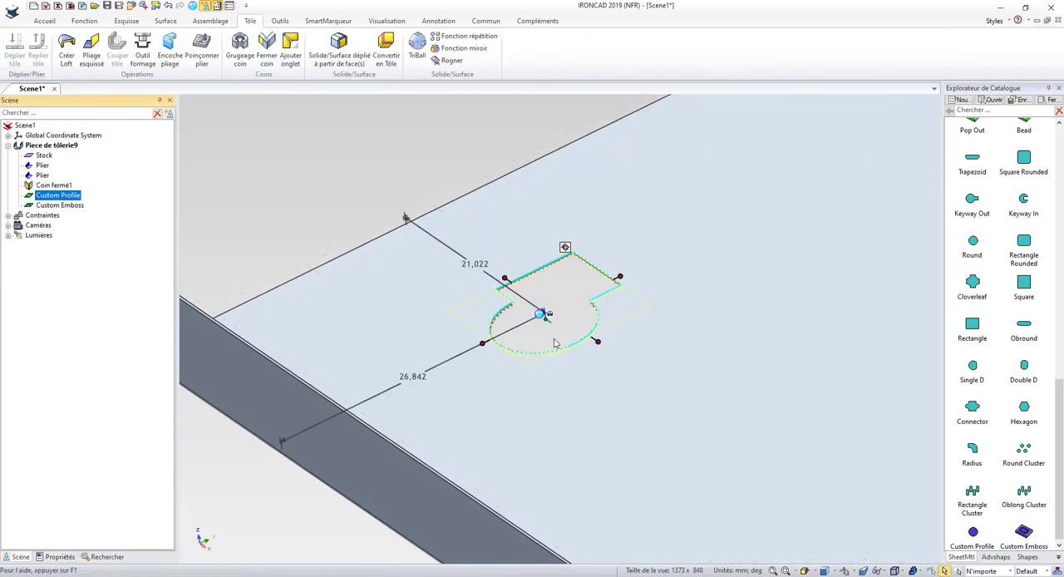
{"action": "left_click", "coordinate": [520, 438]}
{"action": "middle_click_drag", "start_coordinate": [585, 385], "coordinate": [596, 410]}
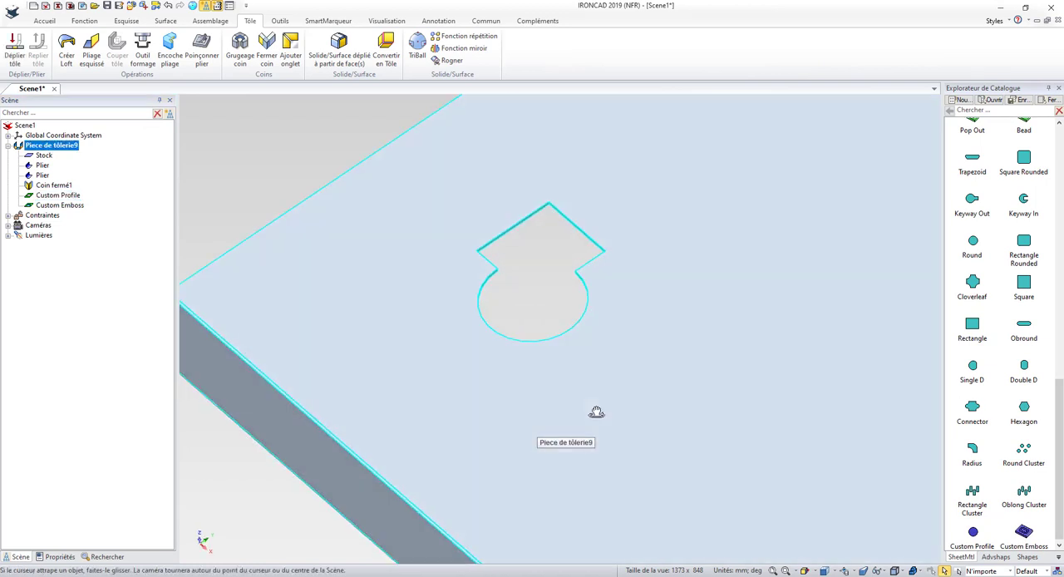
{"action": "scroll", "coordinate": [595, 408], "scroll_direction": "down", "scroll_amount": 2}
{"action": "scroll", "coordinate": [598, 410], "scroll_direction": "down", "scroll_amount": 2}
{"action": "left_click", "coordinate": [371, 443]}
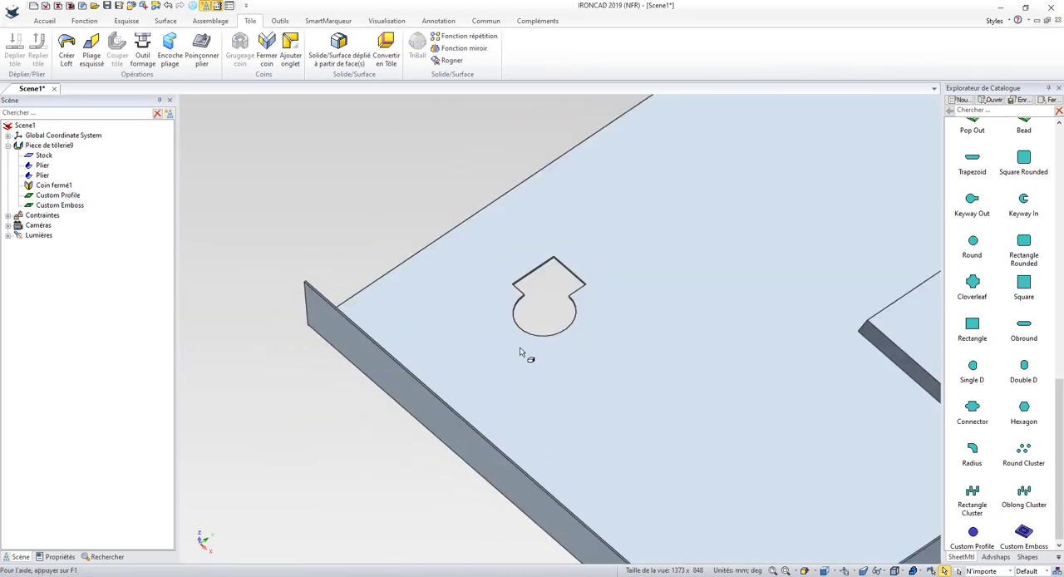
Inspect the Custom Emboss's tooling properties, including height, side angle and blend radii, and keep the values
{"action": "scroll", "coordinate": [559, 310], "scroll_direction": "down", "scroll_amount": 3}
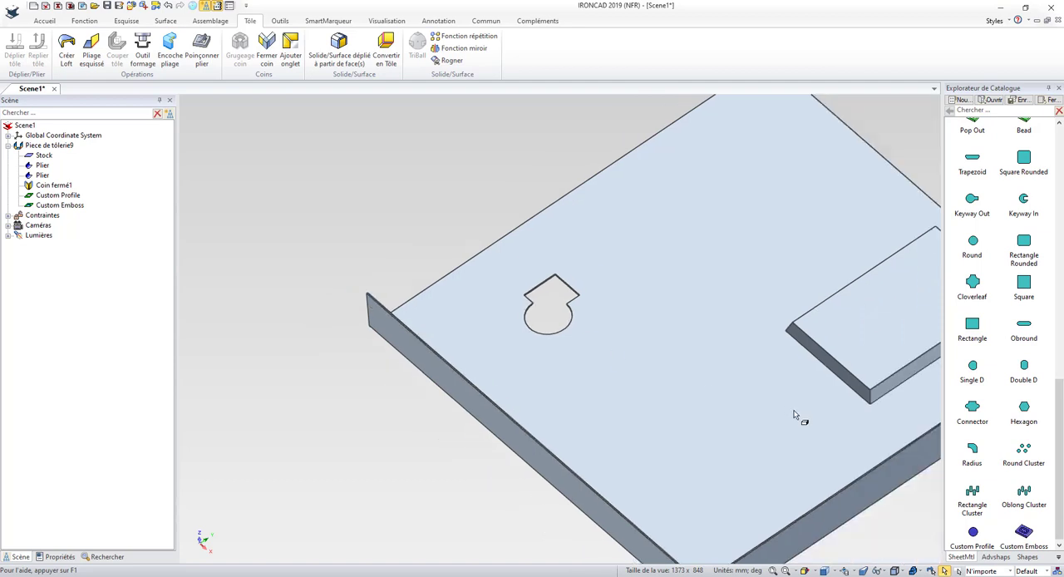
{"action": "scroll", "coordinate": [810, 356], "scroll_direction": "up", "scroll_amount": 4}
{"action": "left_click", "coordinate": [748, 345]}
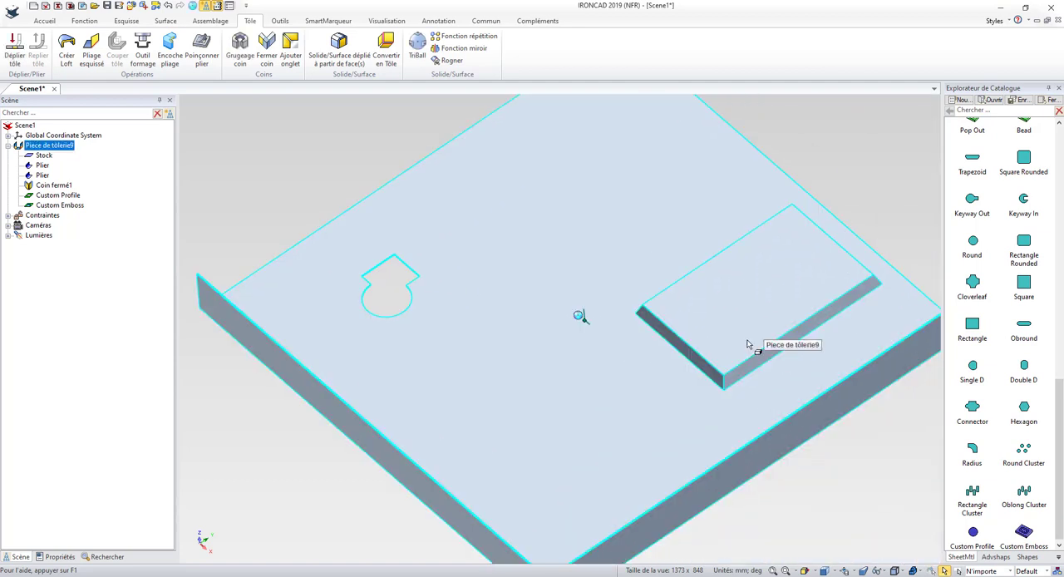
{"action": "left_click", "coordinate": [747, 345]}
{"action": "right_click", "coordinate": [747, 345]}
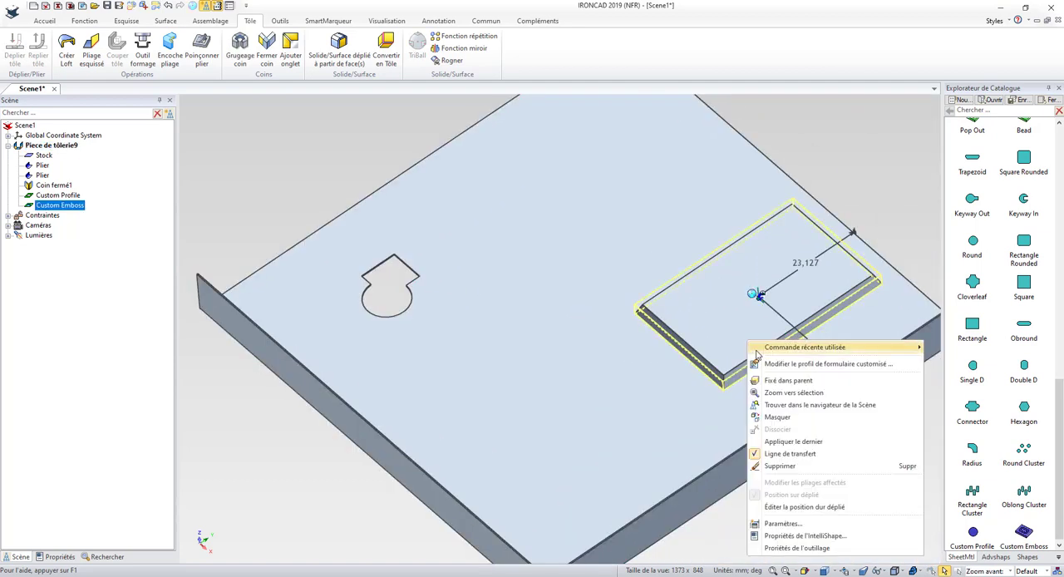
{"action": "left_click", "coordinate": [790, 548]}
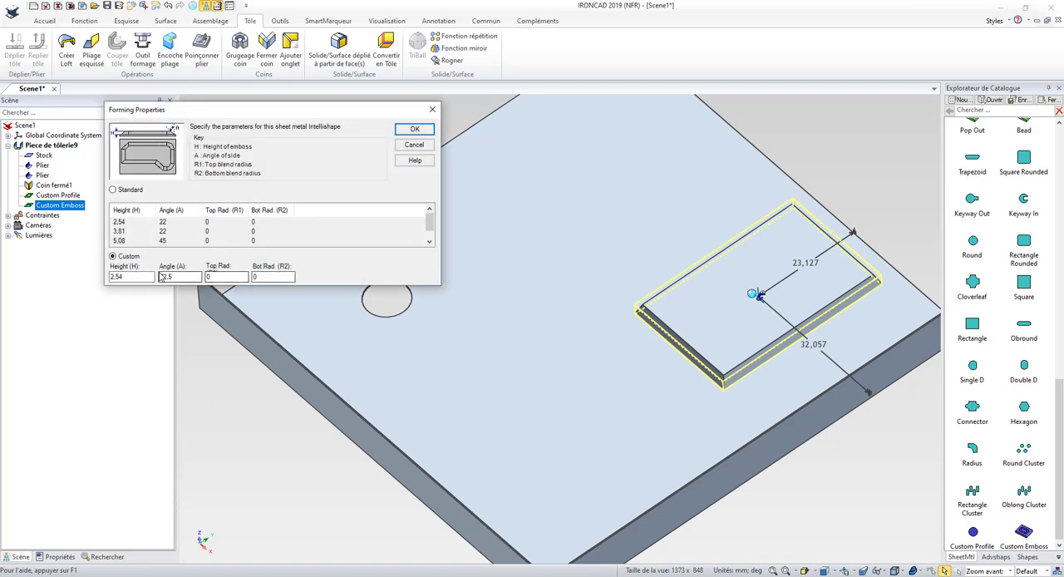
{"action": "left_click", "coordinate": [412, 131]}
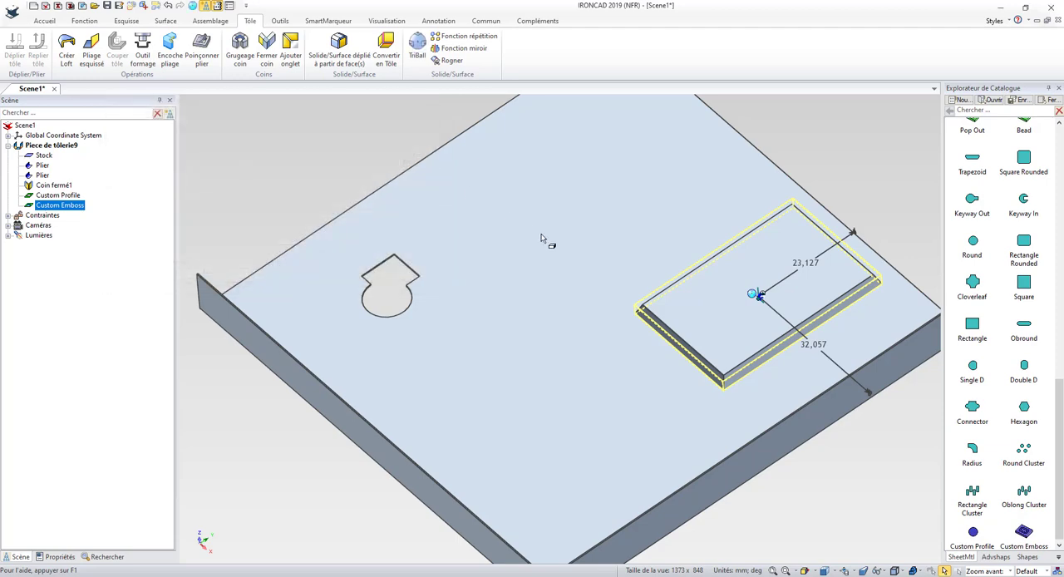
Open the Custom Emboss's section for editing and delete its rectangle
{"action": "right_click", "coordinate": [688, 317]}
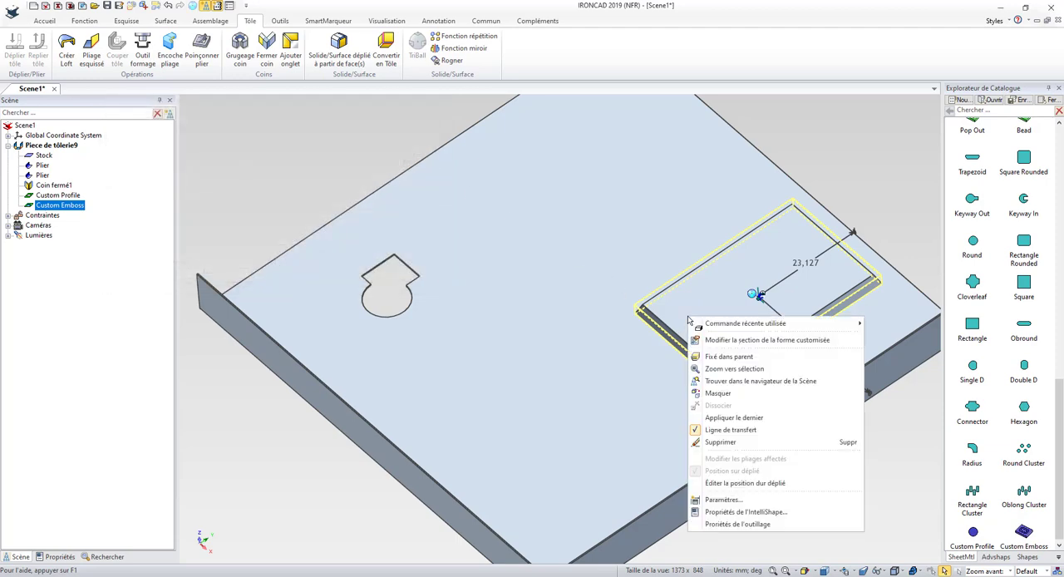
{"action": "left_click", "coordinate": [781, 341]}
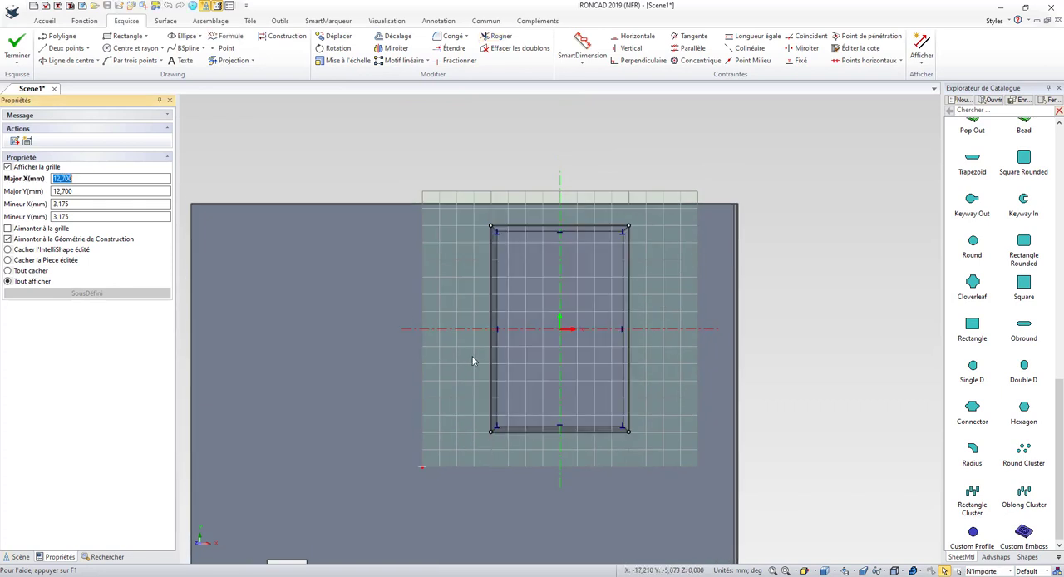
{"action": "left_click_drag", "start_coordinate": [651, 467], "coordinate": [464, 214]}
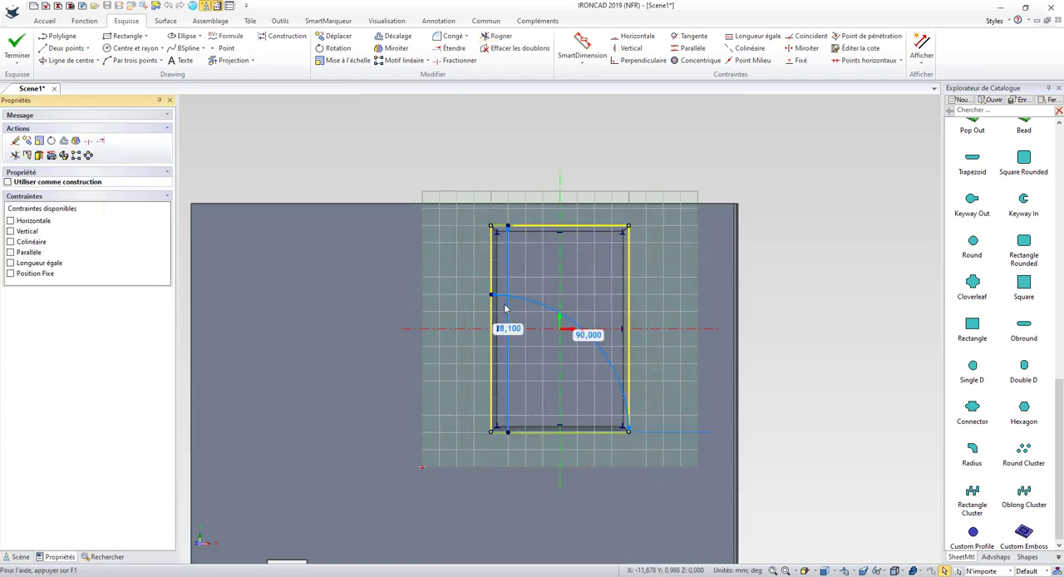
{"action": "key", "text": "Delete"}
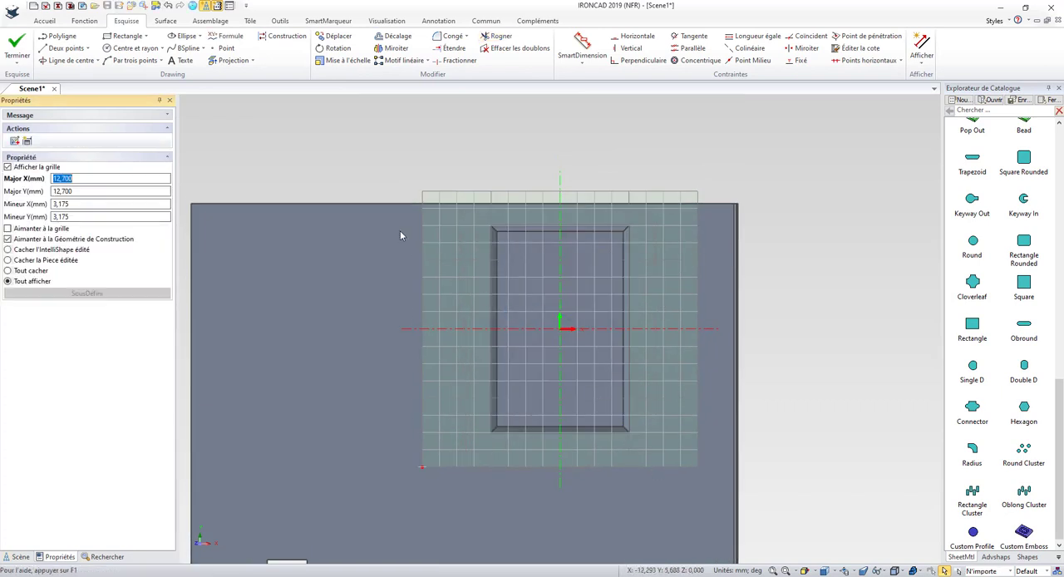
Sketch two overlapping circles of equal radius near the origin and a concentric circle about 3 mm in radius inside the first one
{"action": "left_click", "coordinate": [133, 48]}
{"action": "left_click", "coordinate": [528, 328]}
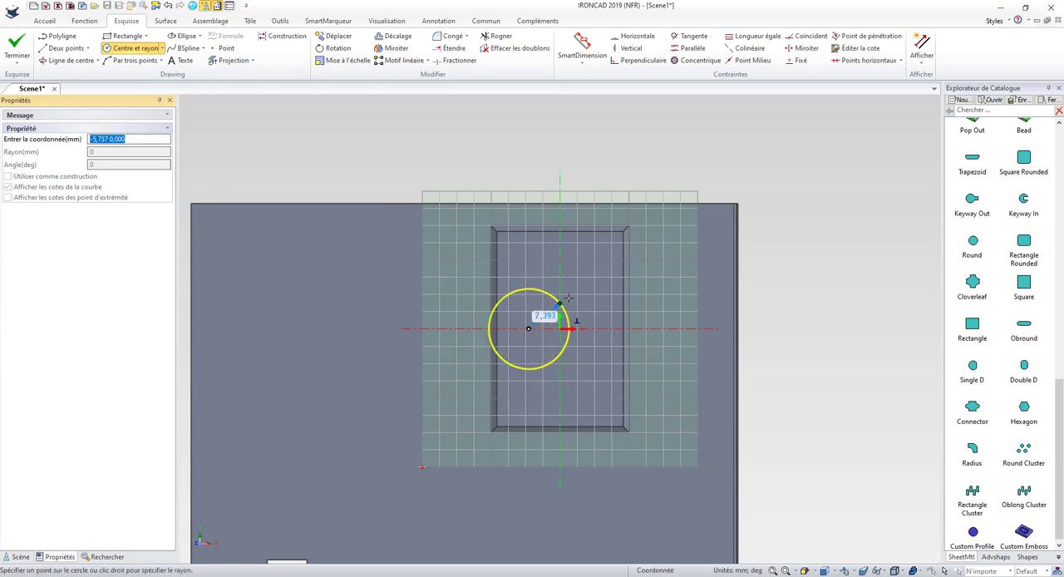
{"action": "left_click", "coordinate": [570, 298]}
{"action": "left_click", "coordinate": [552, 348]}
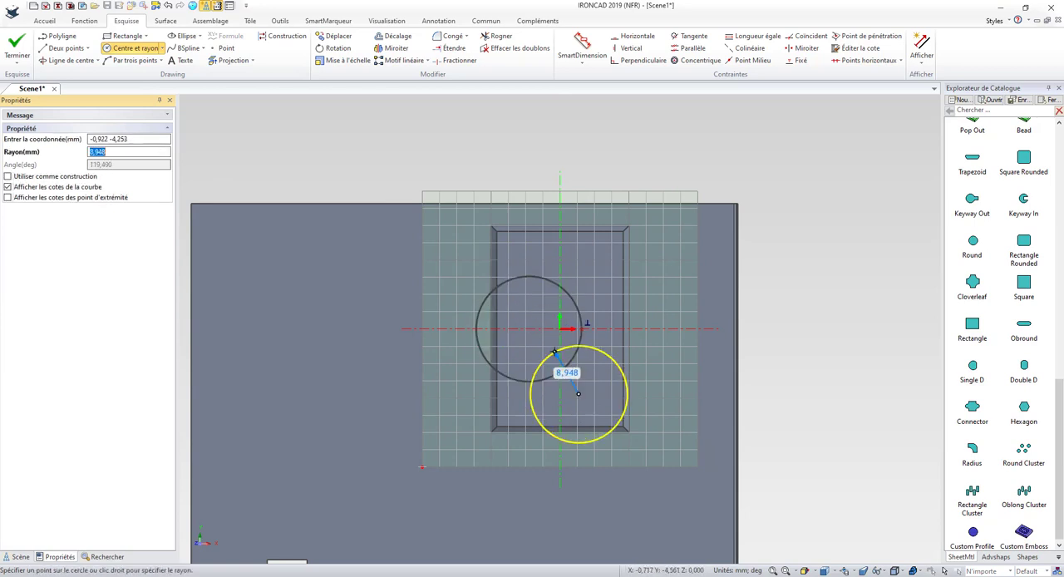
{"action": "left_click", "coordinate": [528, 328]}
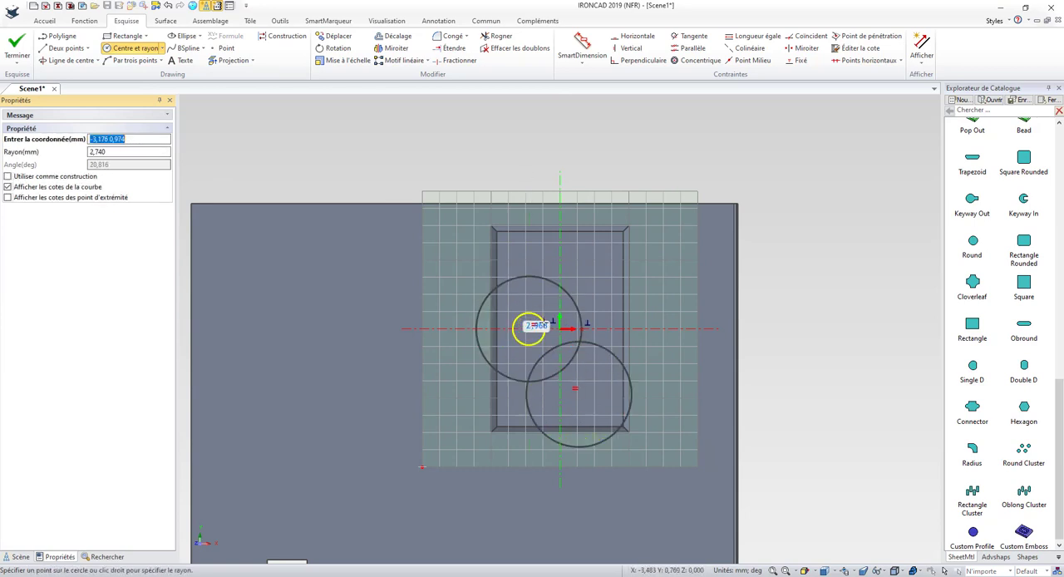
{"action": "left_click", "coordinate": [543, 322]}
Trim the overlapping arcs of the two large circles into one closed figure-eight outline and finish the Custom Emboss's section
{"action": "left_click", "coordinate": [496, 36]}
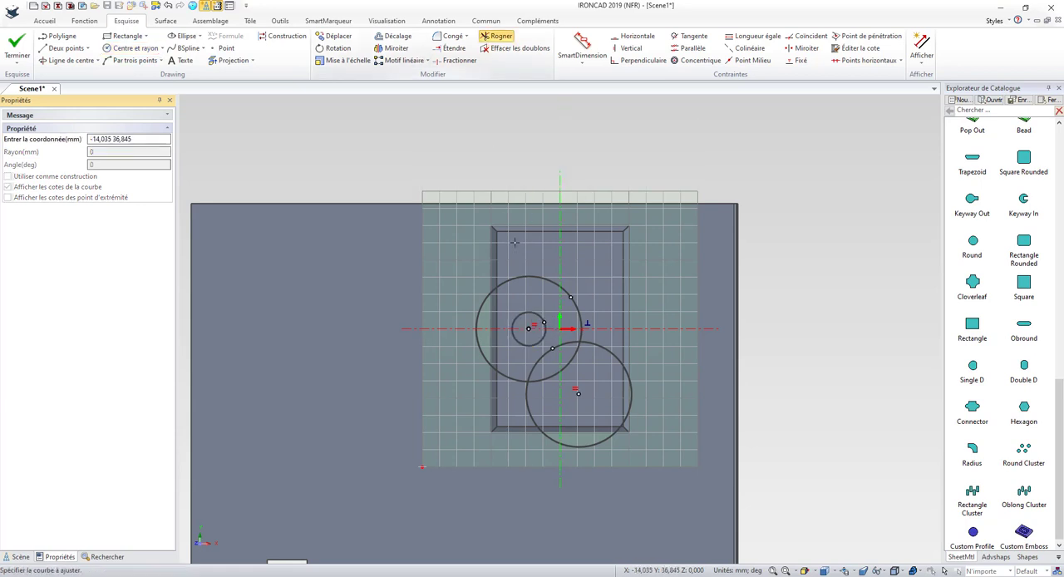
{"action": "left_click_drag", "start_coordinate": [541, 354], "coordinate": [570, 390]}
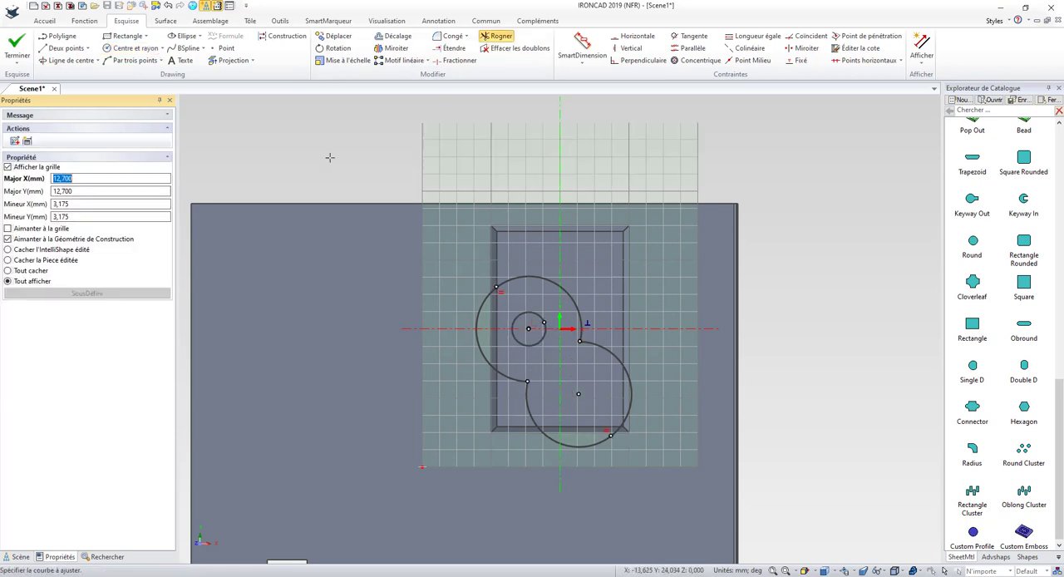
{"action": "left_click", "coordinate": [16, 45]}
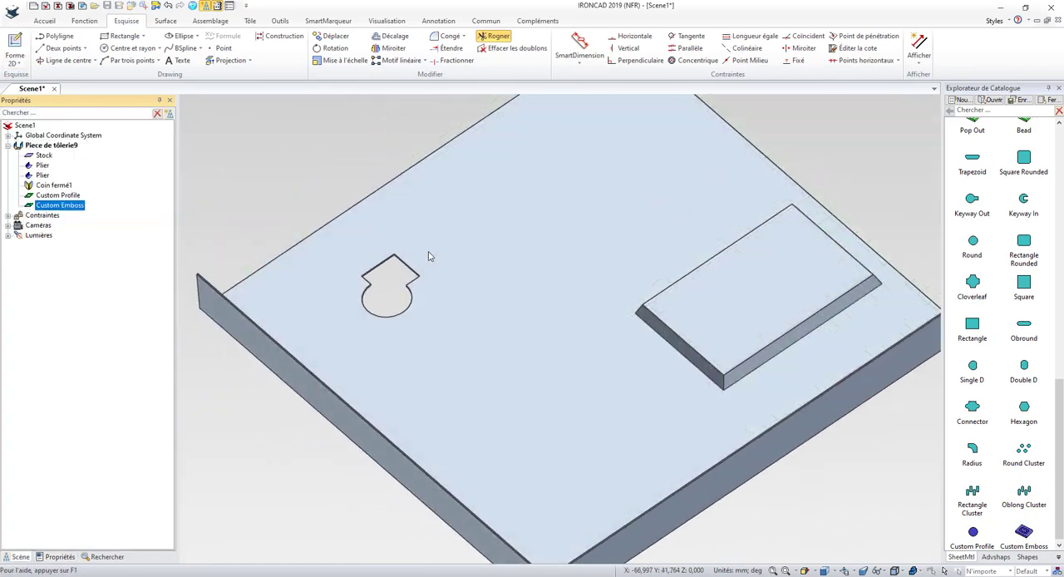
{"action": "left_click", "coordinate": [813, 185]}
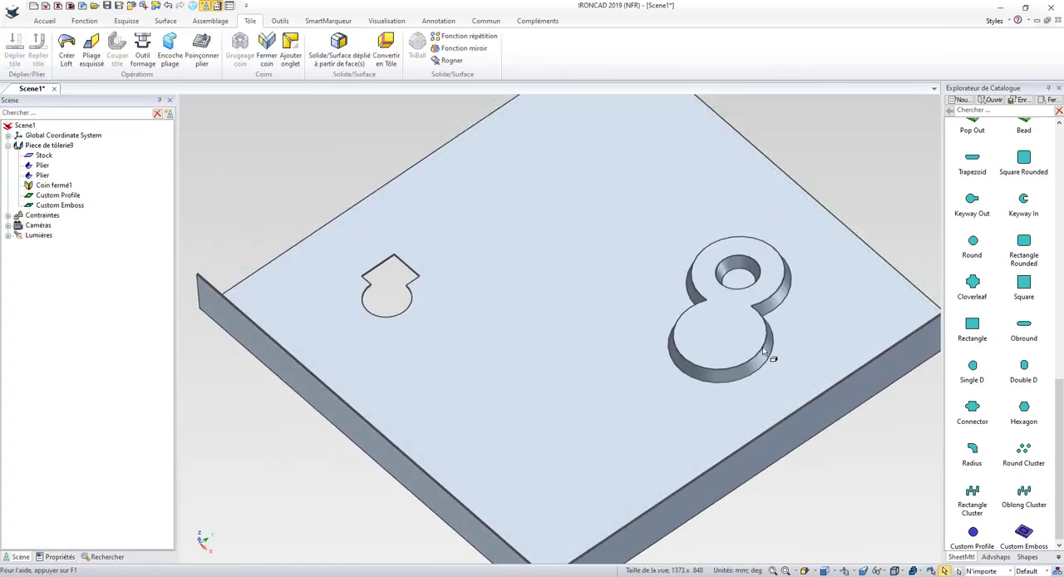
Examine the custom emboss from the side and from the underside of the sheet
{"action": "scroll", "coordinate": [759, 389], "scroll_direction": "down", "scroll_amount": 1}
{"action": "middle_click_drag", "start_coordinate": [793, 515], "coordinate": [764, 461]}
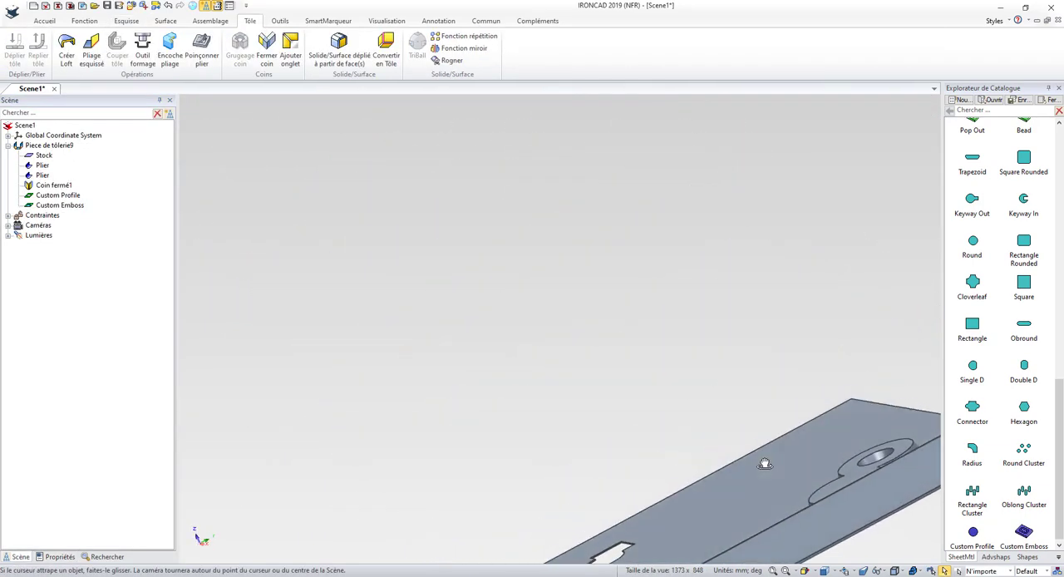
{"action": "scroll", "coordinate": [799, 495], "scroll_direction": "down", "scroll_amount": 5}
{"action": "middle_click_drag", "start_coordinate": [799, 499], "coordinate": [700, 338]}
{"action": "scroll", "coordinate": [782, 391], "scroll_direction": "up", "scroll_amount": 5}
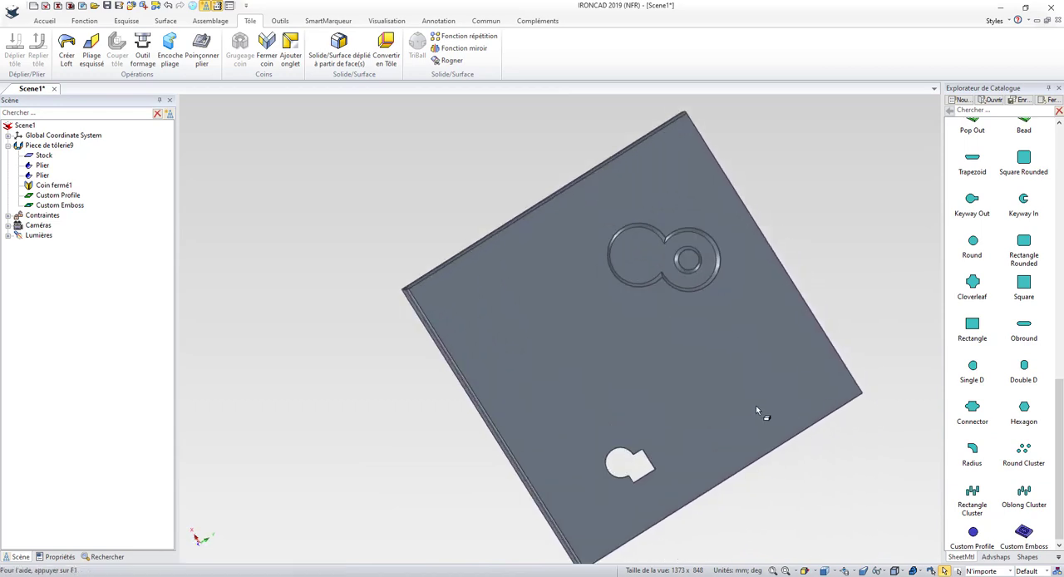